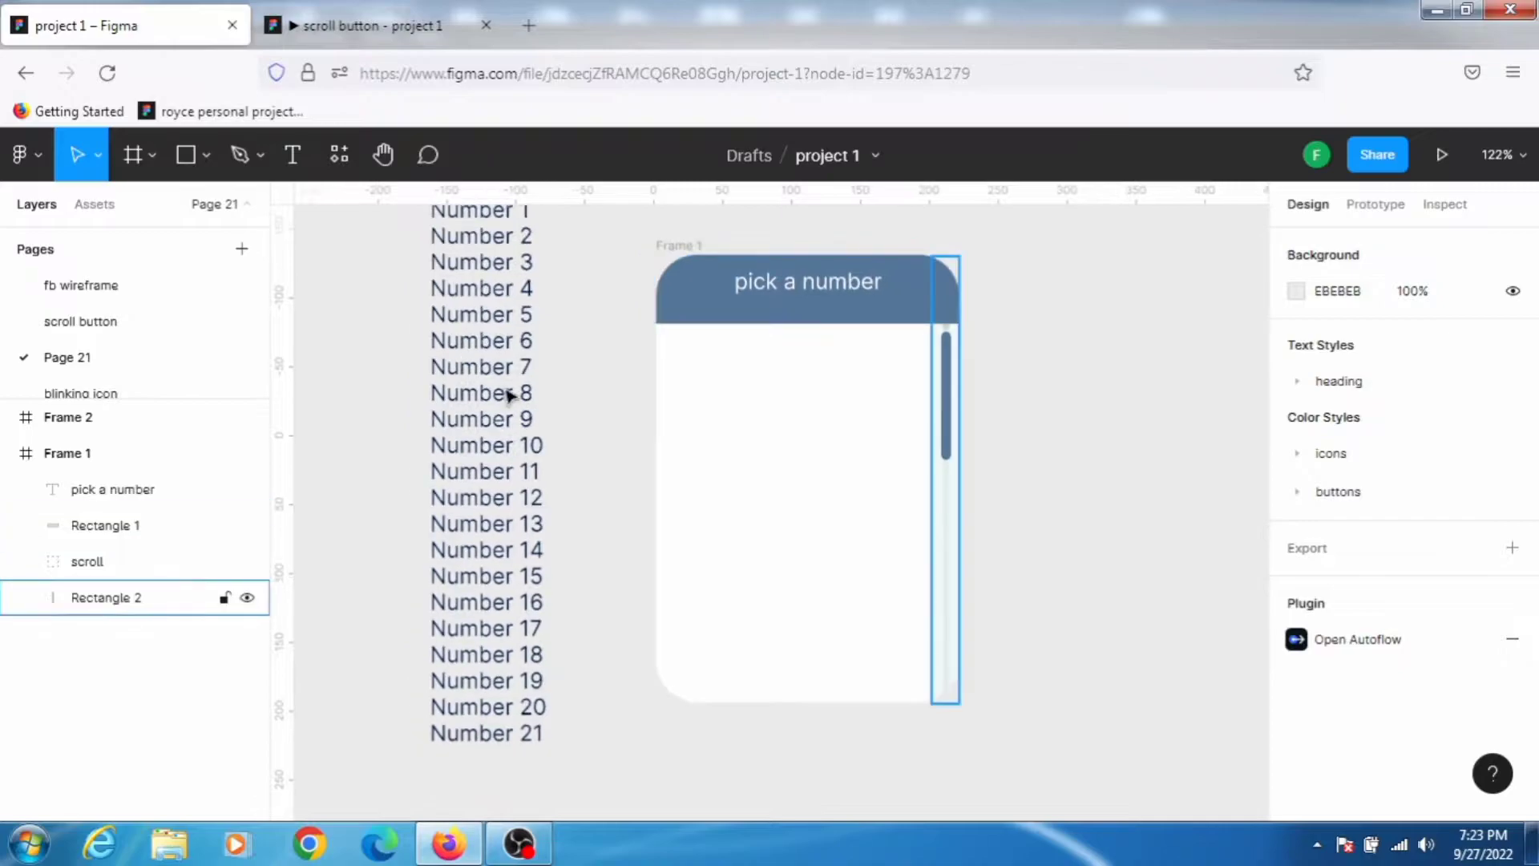
# Step: Move the Frame 2 number list into Frame 1, placing it just below the pick a number header
pyautogui.click(475, 342)
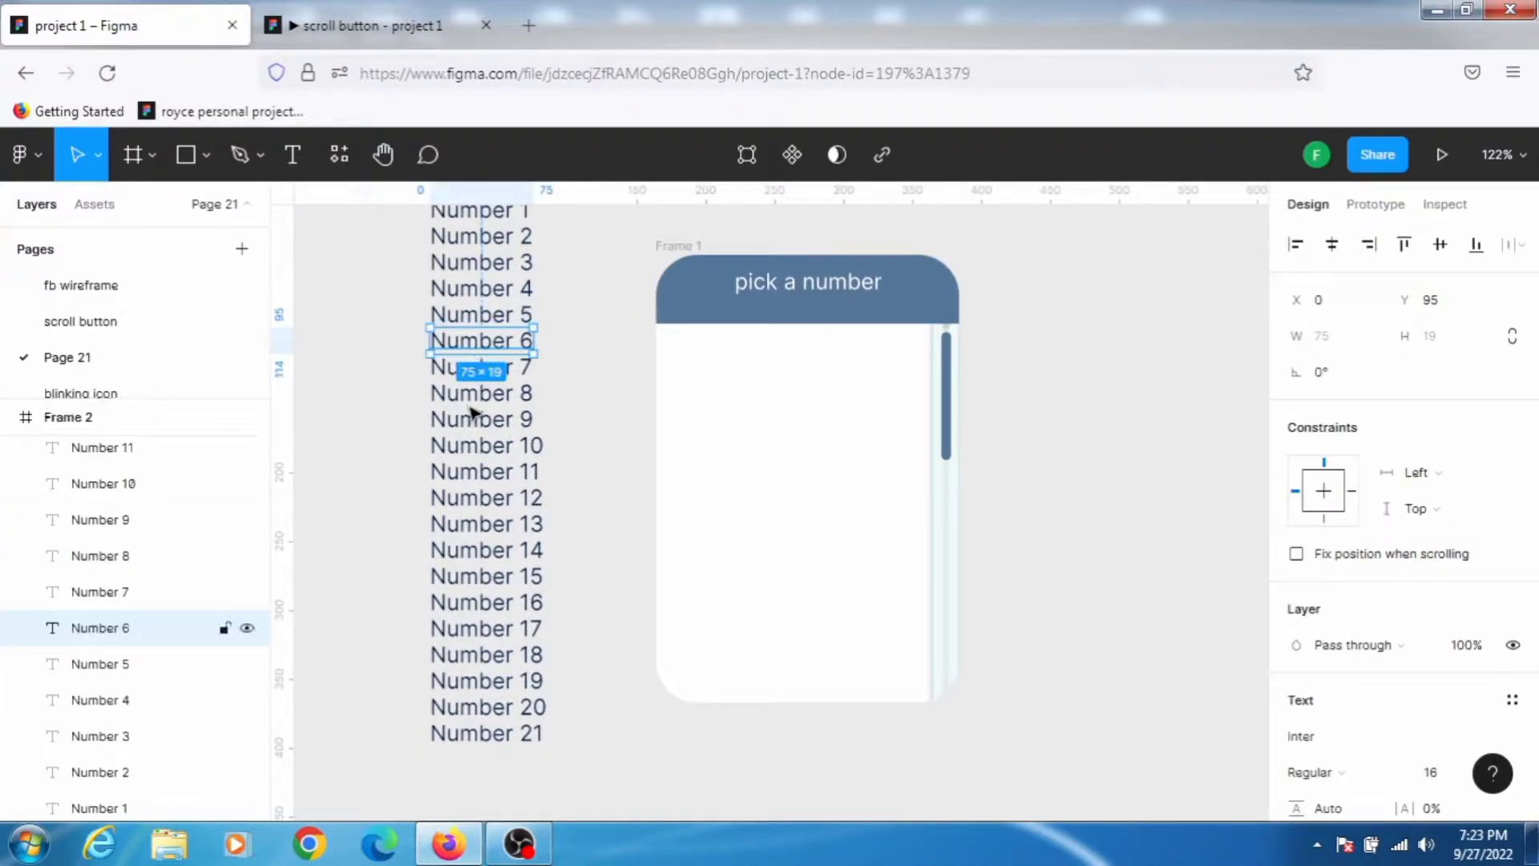
pyautogui.click(576, 327)
pyautogui.scroll(5, 575, 327)
pyautogui.click(453, 527)
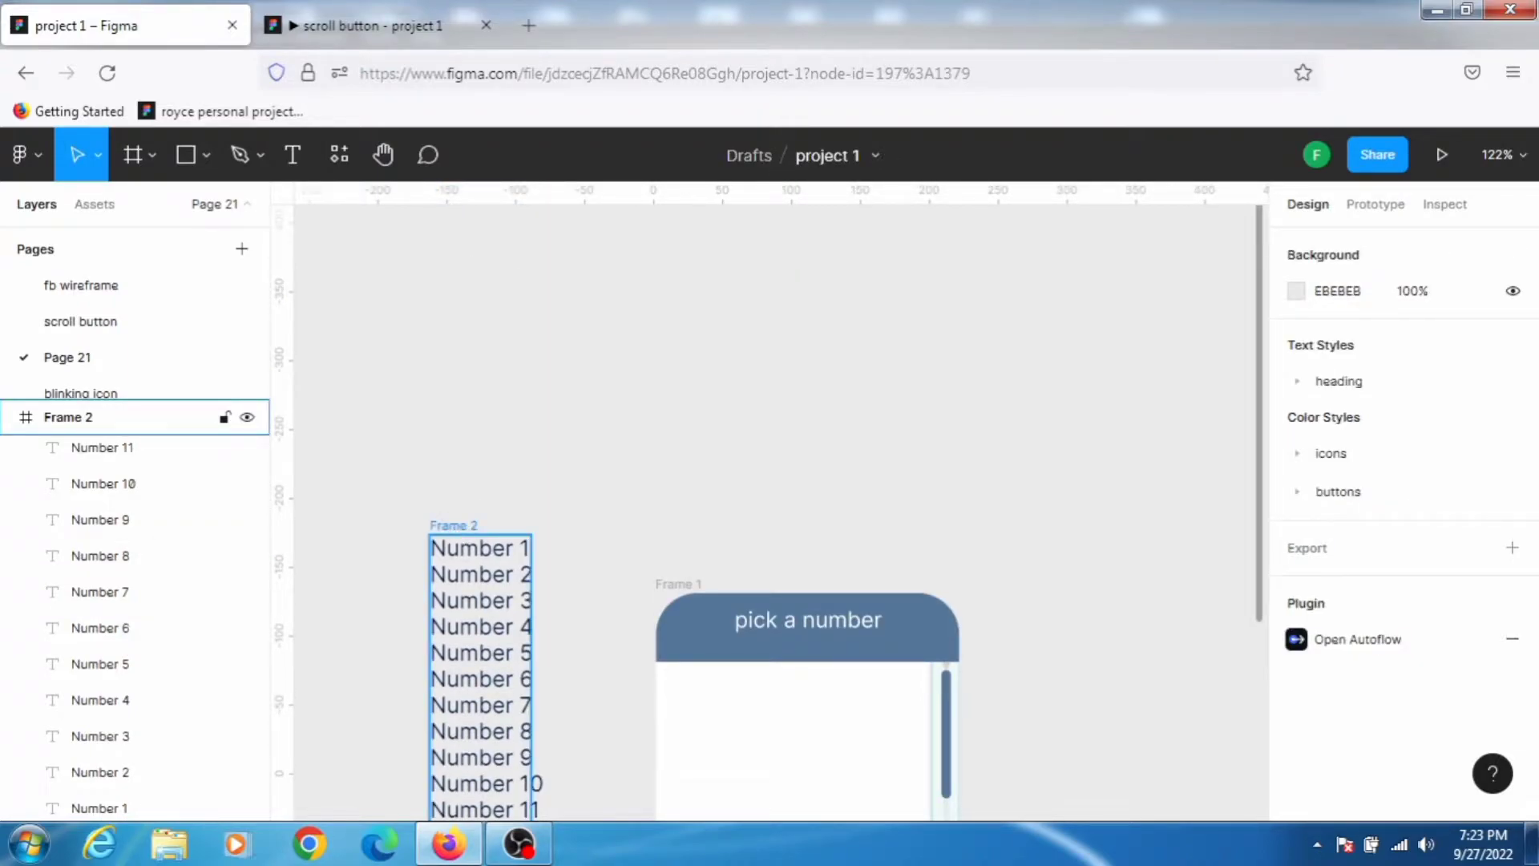
pyautogui.click(453, 526)
pyautogui.scroll(-6, 573, 507)
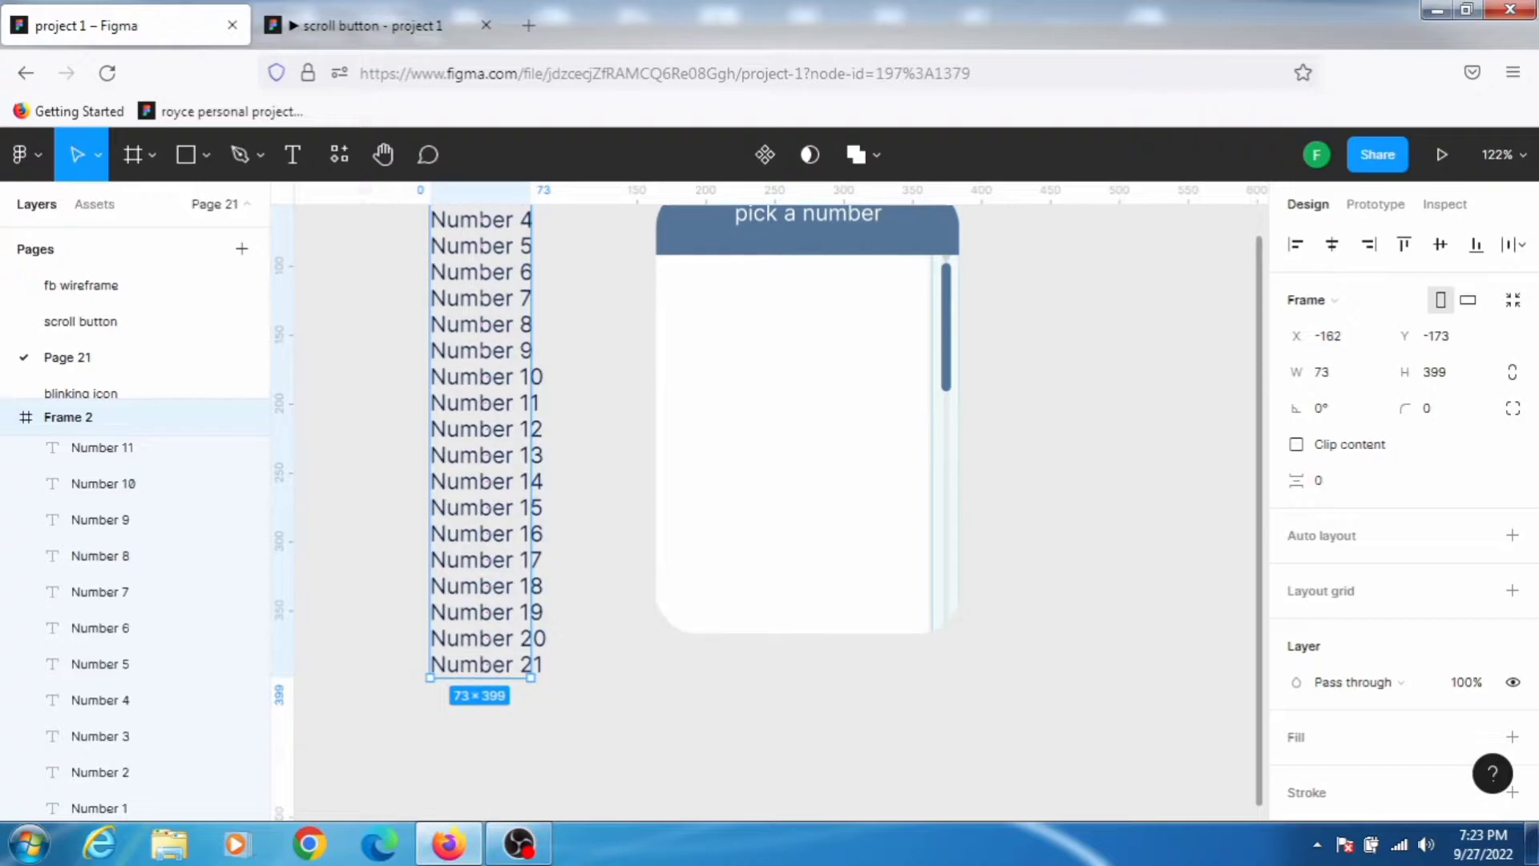
pyautogui.scroll(1, 478, 392)
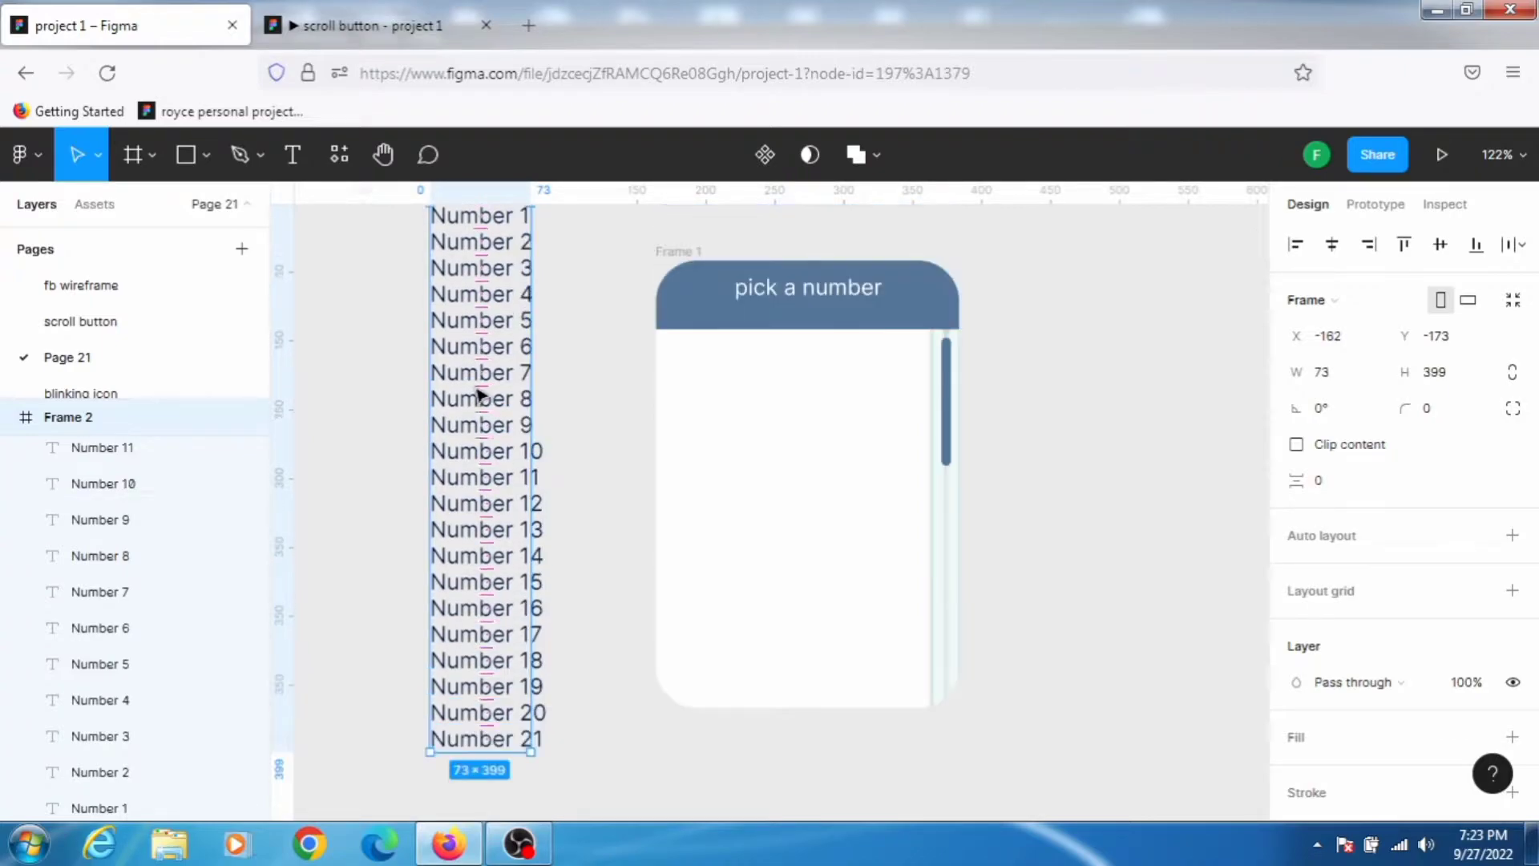
pyautogui.scroll(4, 478, 392)
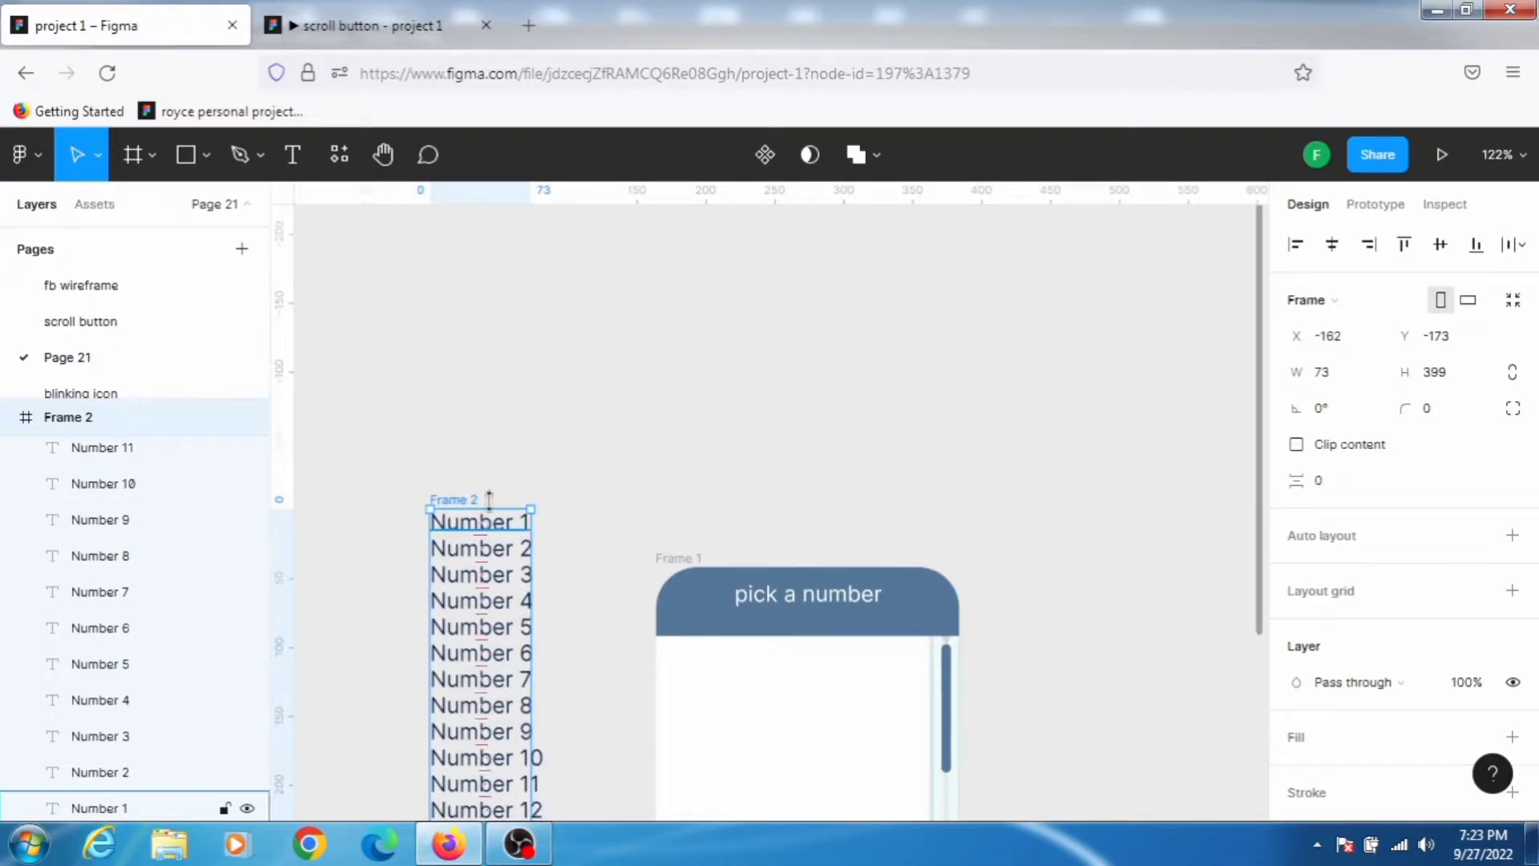
pyautogui.scroll(-6, 493, 502)
pyautogui.scroll(1, 484, 440)
pyautogui.hotkey('shift', '1')
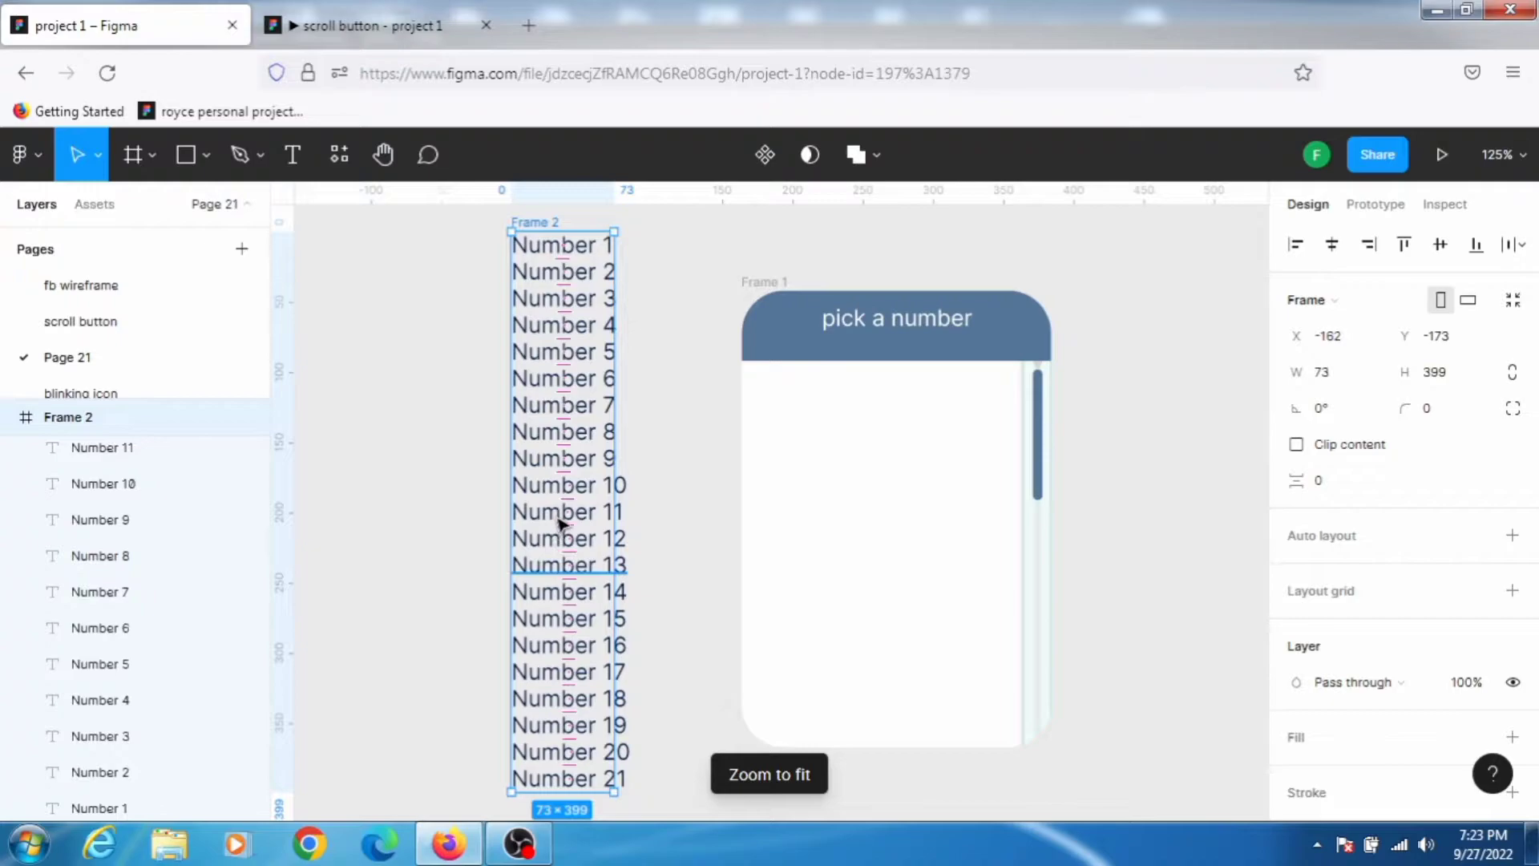
pyautogui.moveTo(565, 516); pyautogui.dragTo(806, 656)
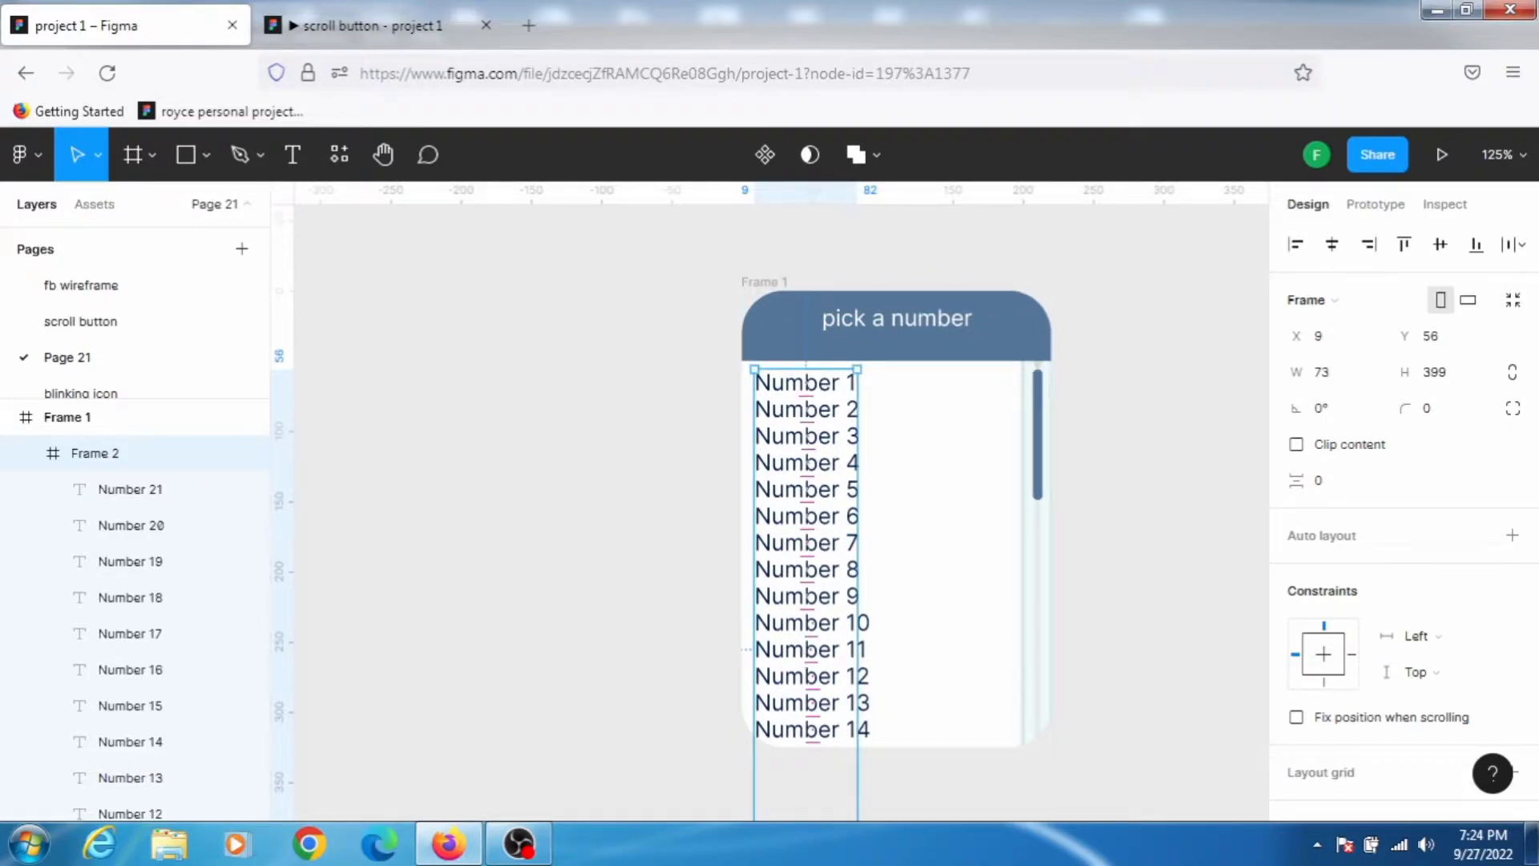
# Step: Duplicate Frame 1 to create a second copy of the number picker beside it
pyautogui.click(1126, 525)
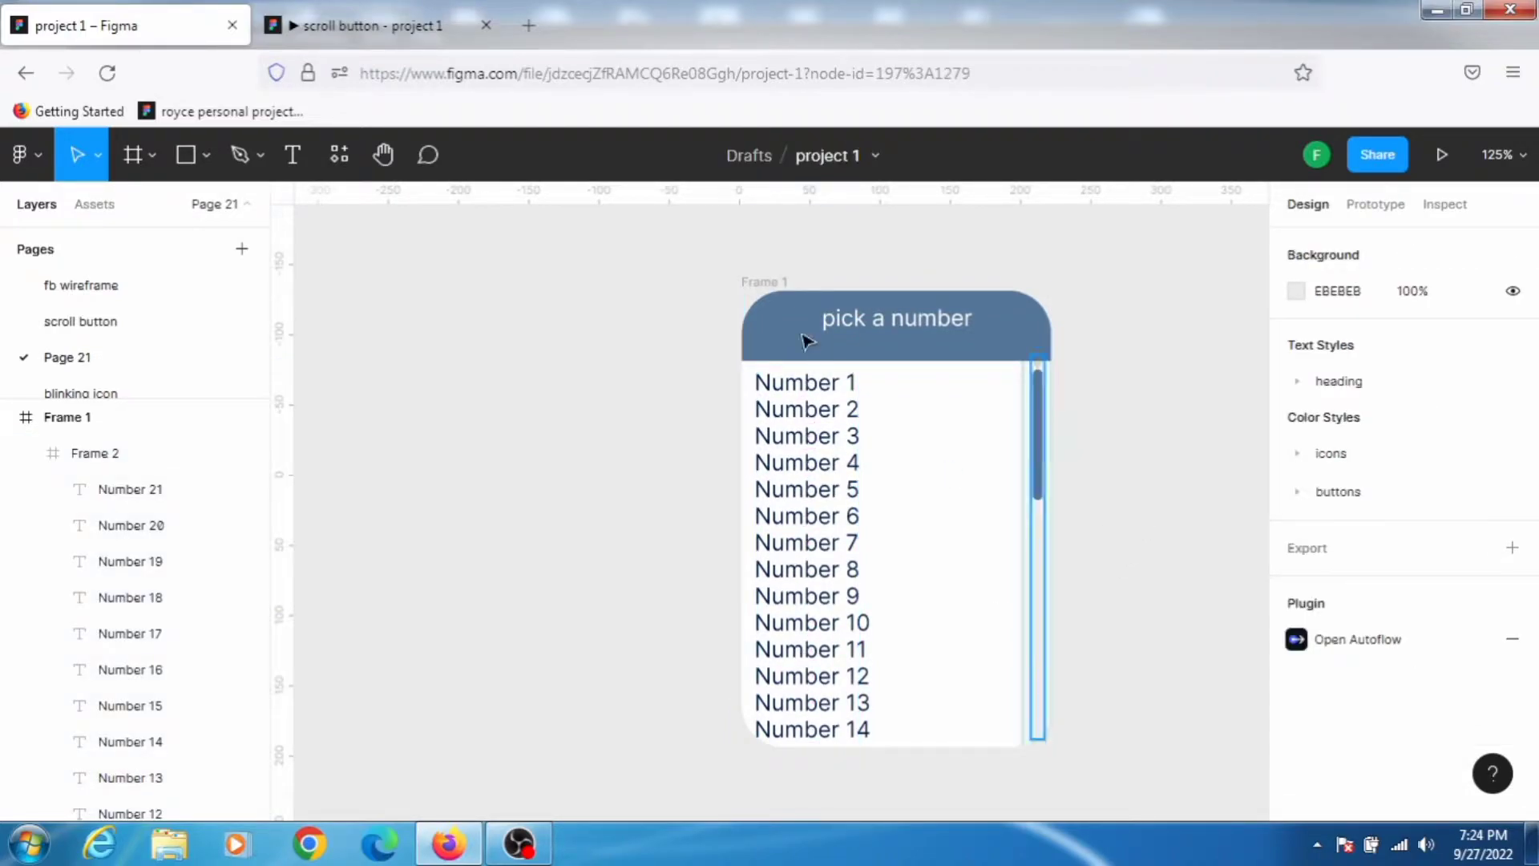
pyautogui.click(761, 288)
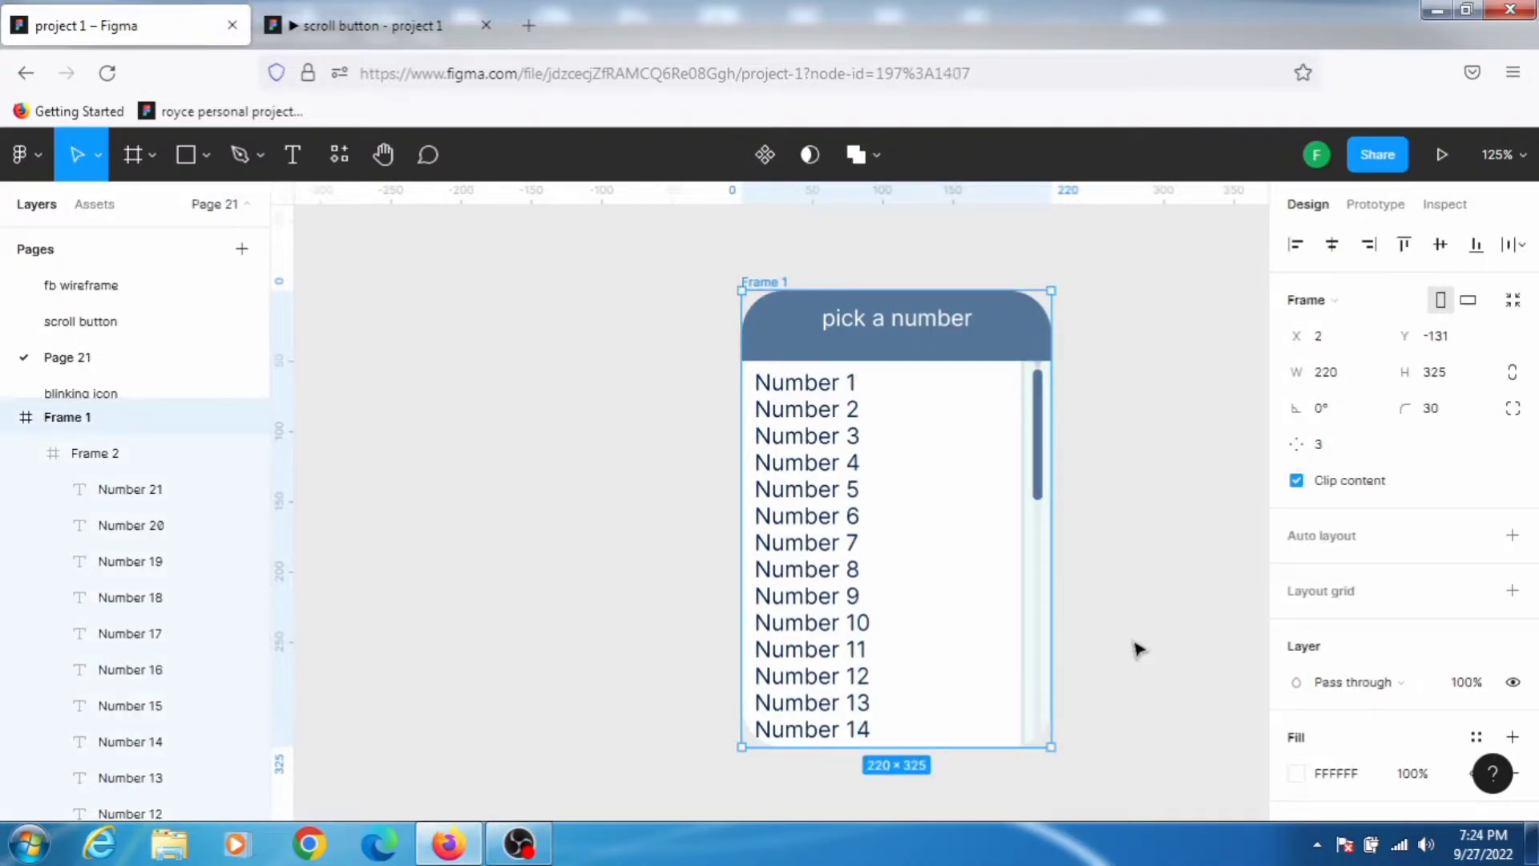
pyautogui.hotkey('ctrl', 'd')
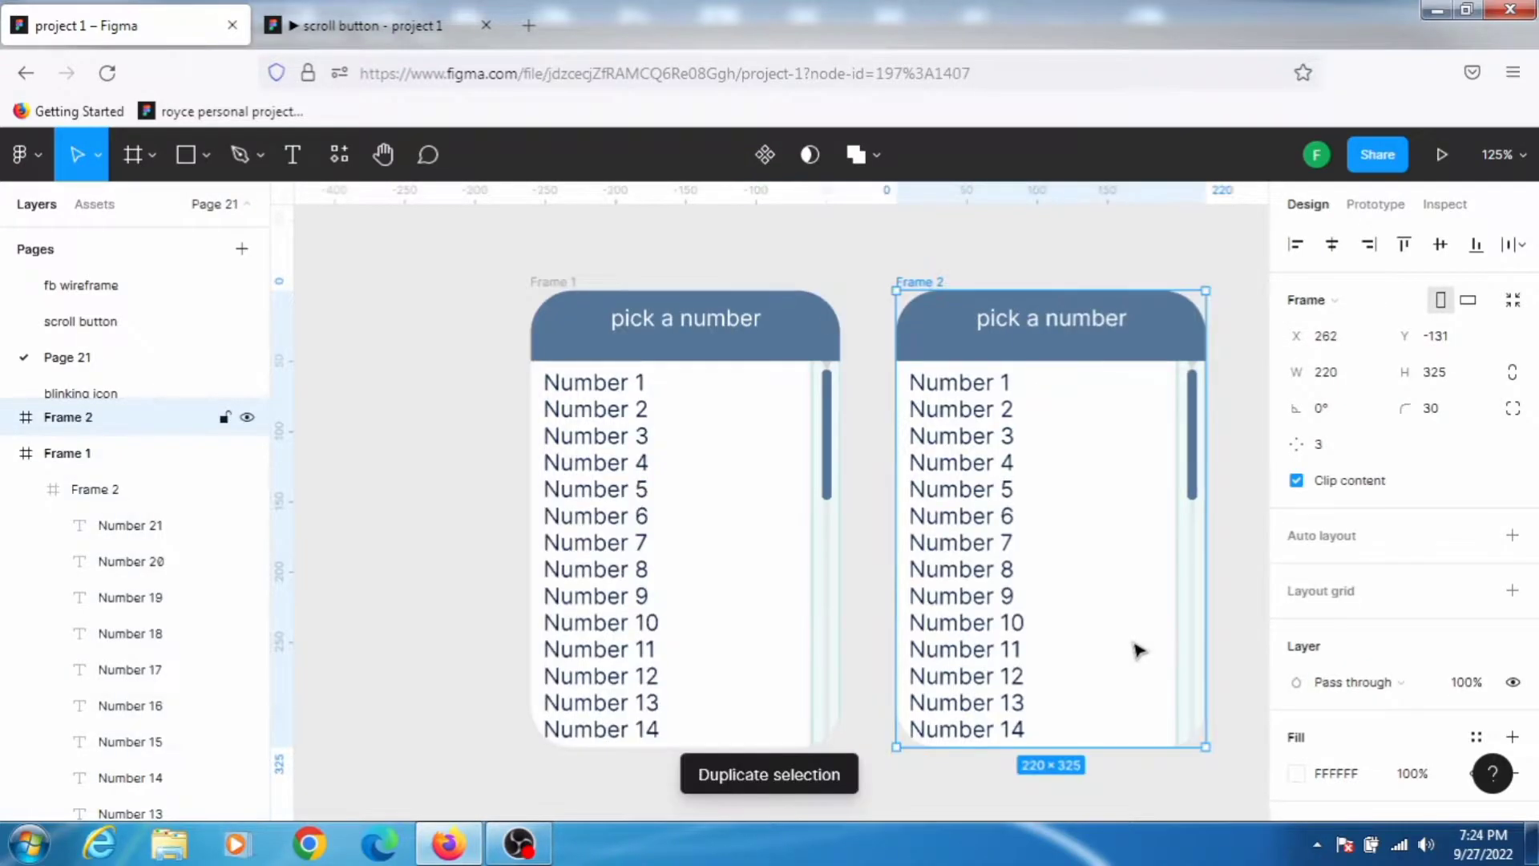
# Step: Shift the number list inside the duplicated frame upward so Number 21 sits at the bottom of the card
pyautogui.click(405, 373)
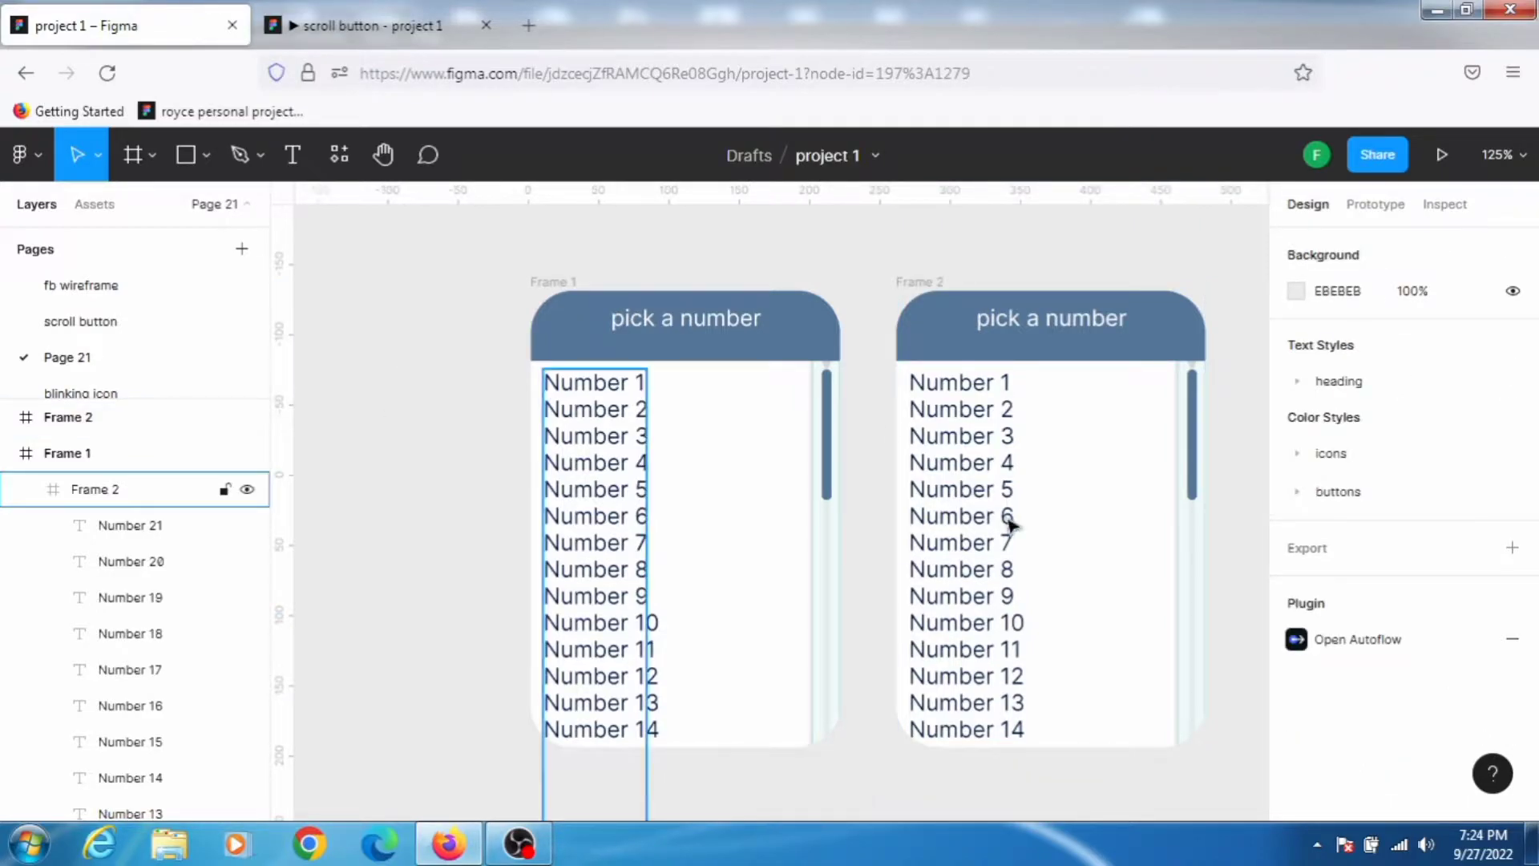
pyautogui.moveTo(965, 460); pyautogui.dragTo(964, 367)
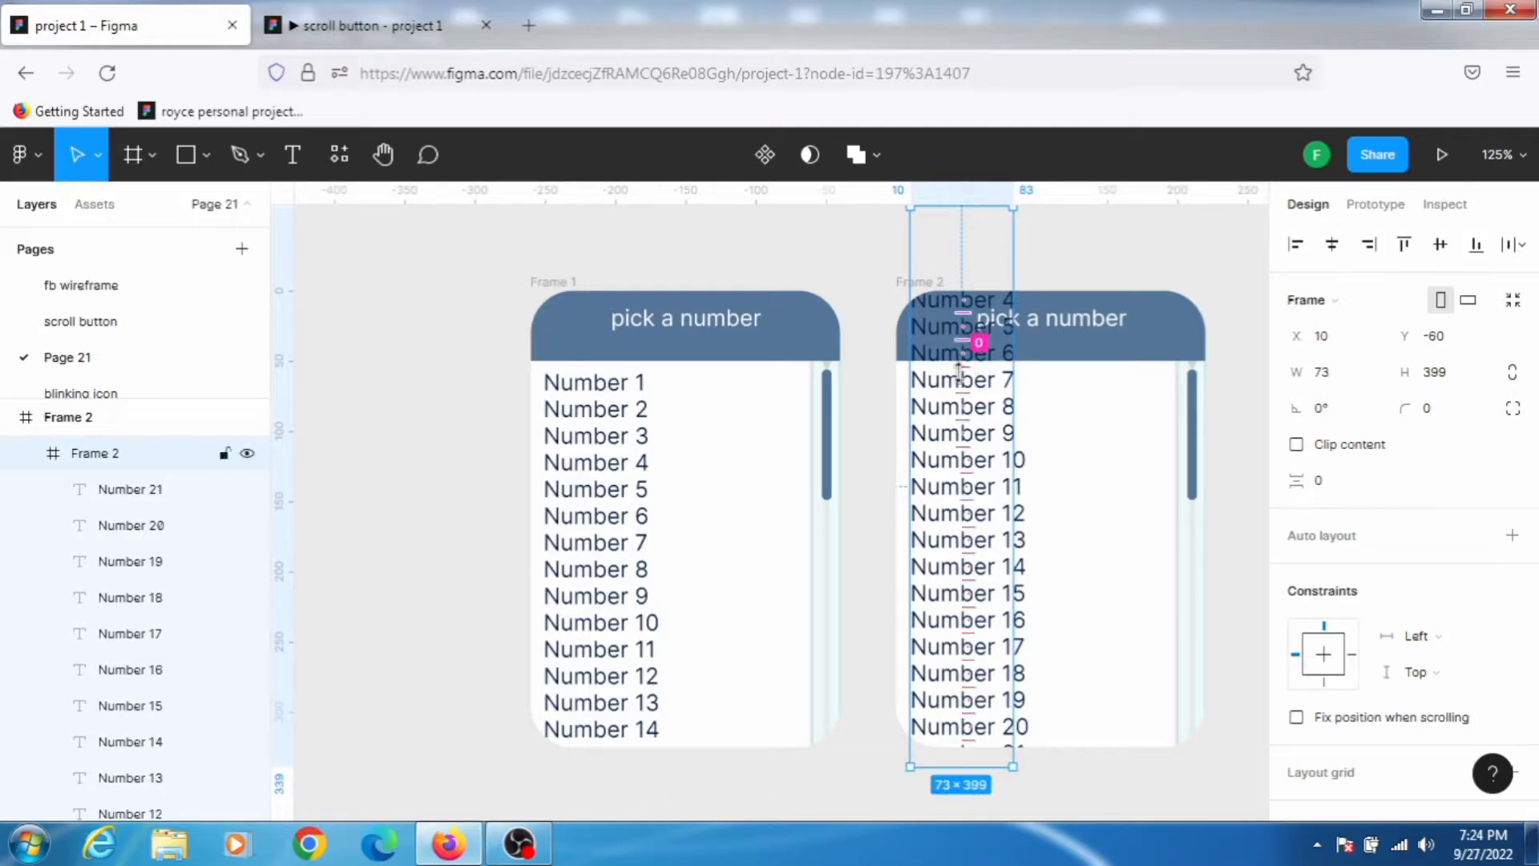
pyautogui.moveTo(968, 561); pyautogui.dragTo(981, 502)
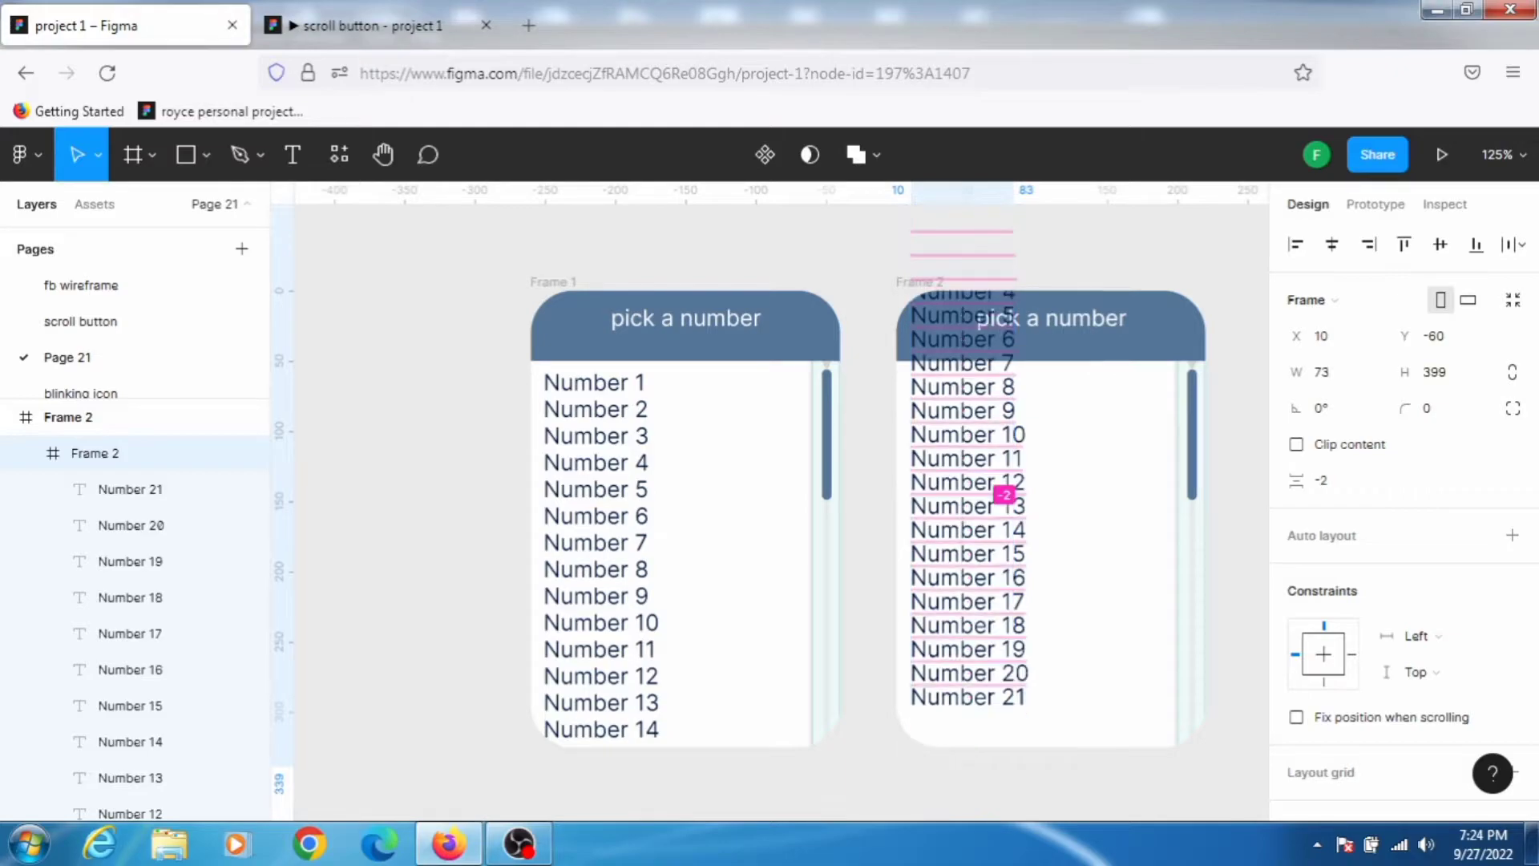
pyautogui.hotkey('ctrl', 'z')
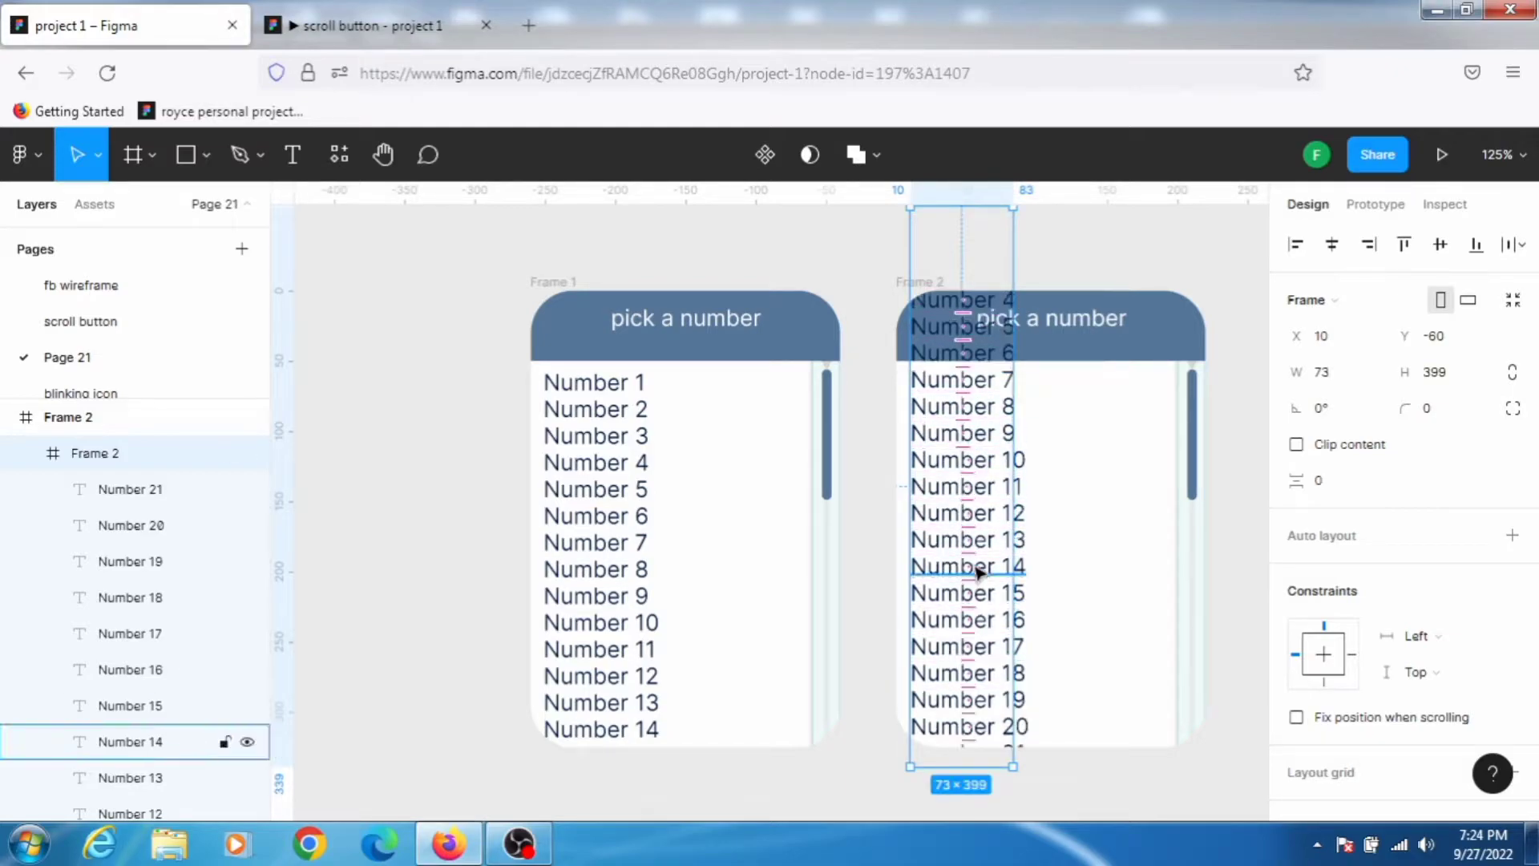
pyautogui.moveTo(965, 576)
pyautogui.mouseDown()
pyautogui.moveTo(969, 505)
pyautogui.moveTo(965, 551)
pyautogui.mouseUp()
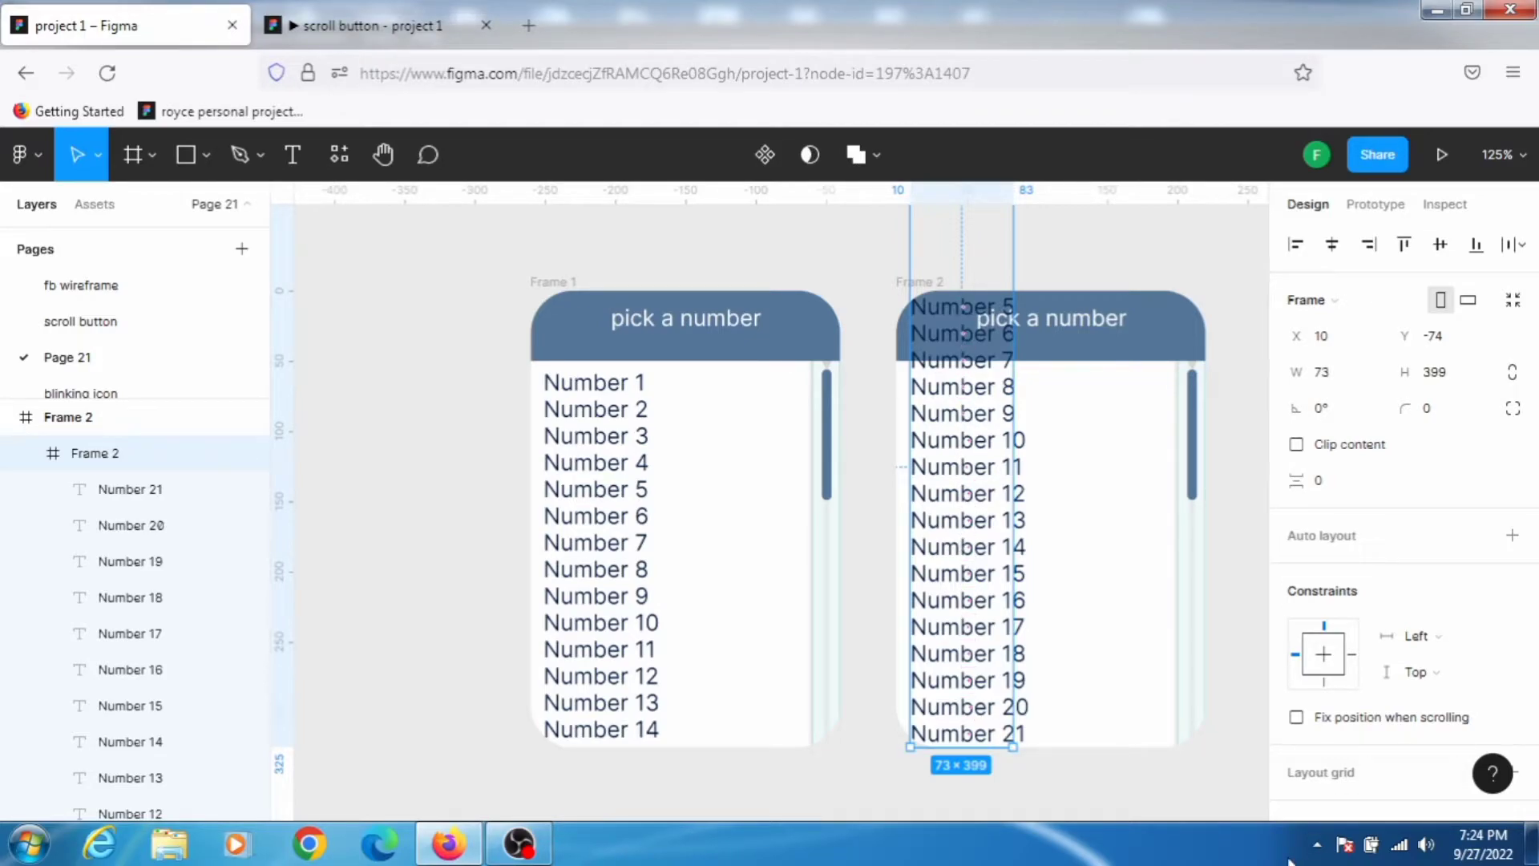
# Step: Send the duplicated frame's number list to the back, behind the header and scrollbar
pyautogui.hotkey('ctrl', 'shift', '[')
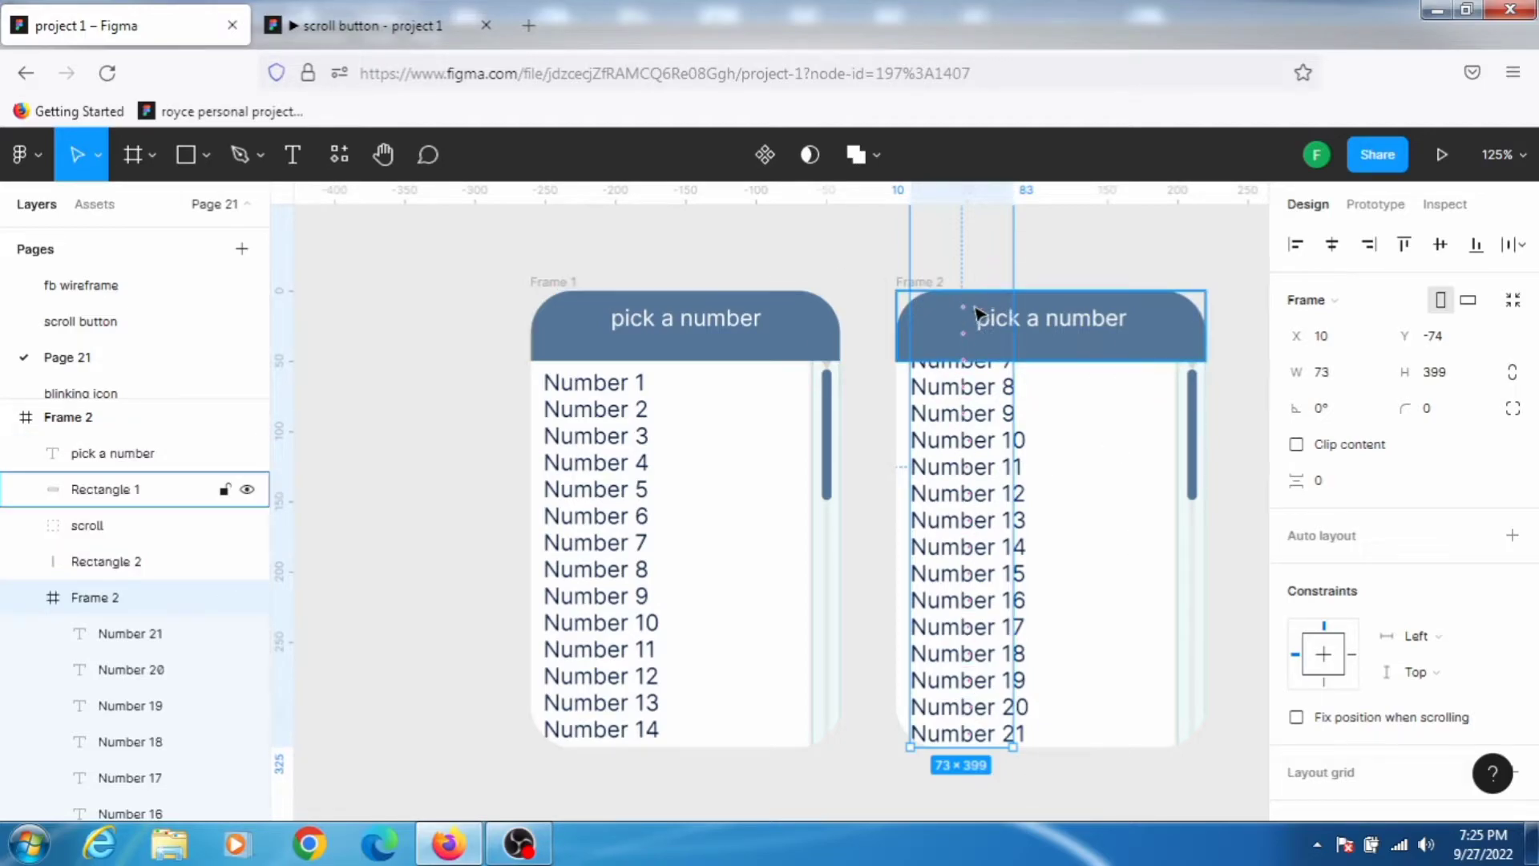
pyautogui.click(387, 286)
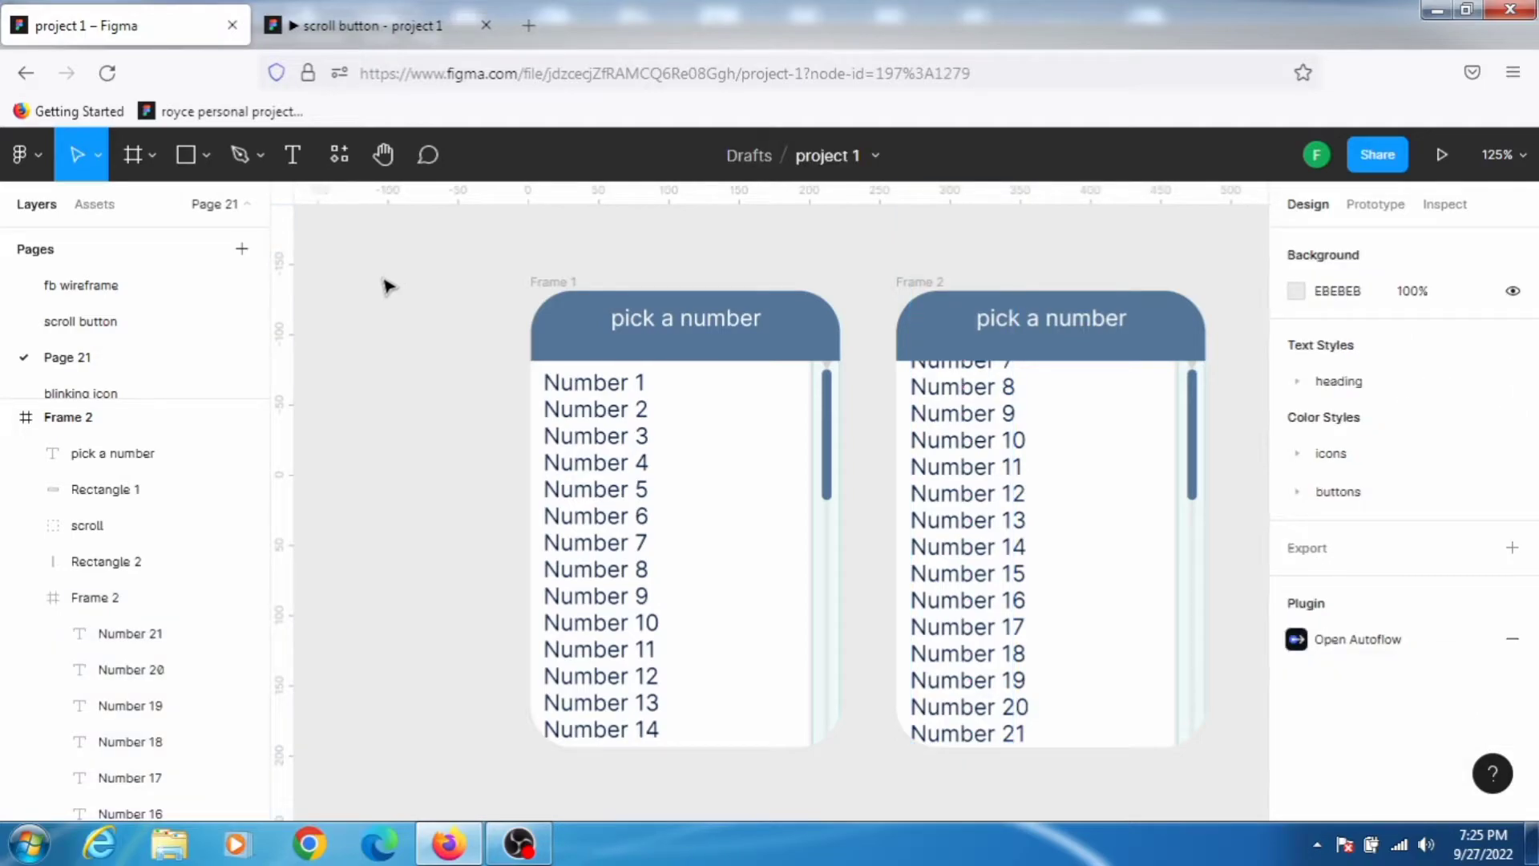
# Step: Move the duplicated frame's scrollbar thumb down its track to near the bottom, matching the scrolled list
pyautogui.click(1194, 473)
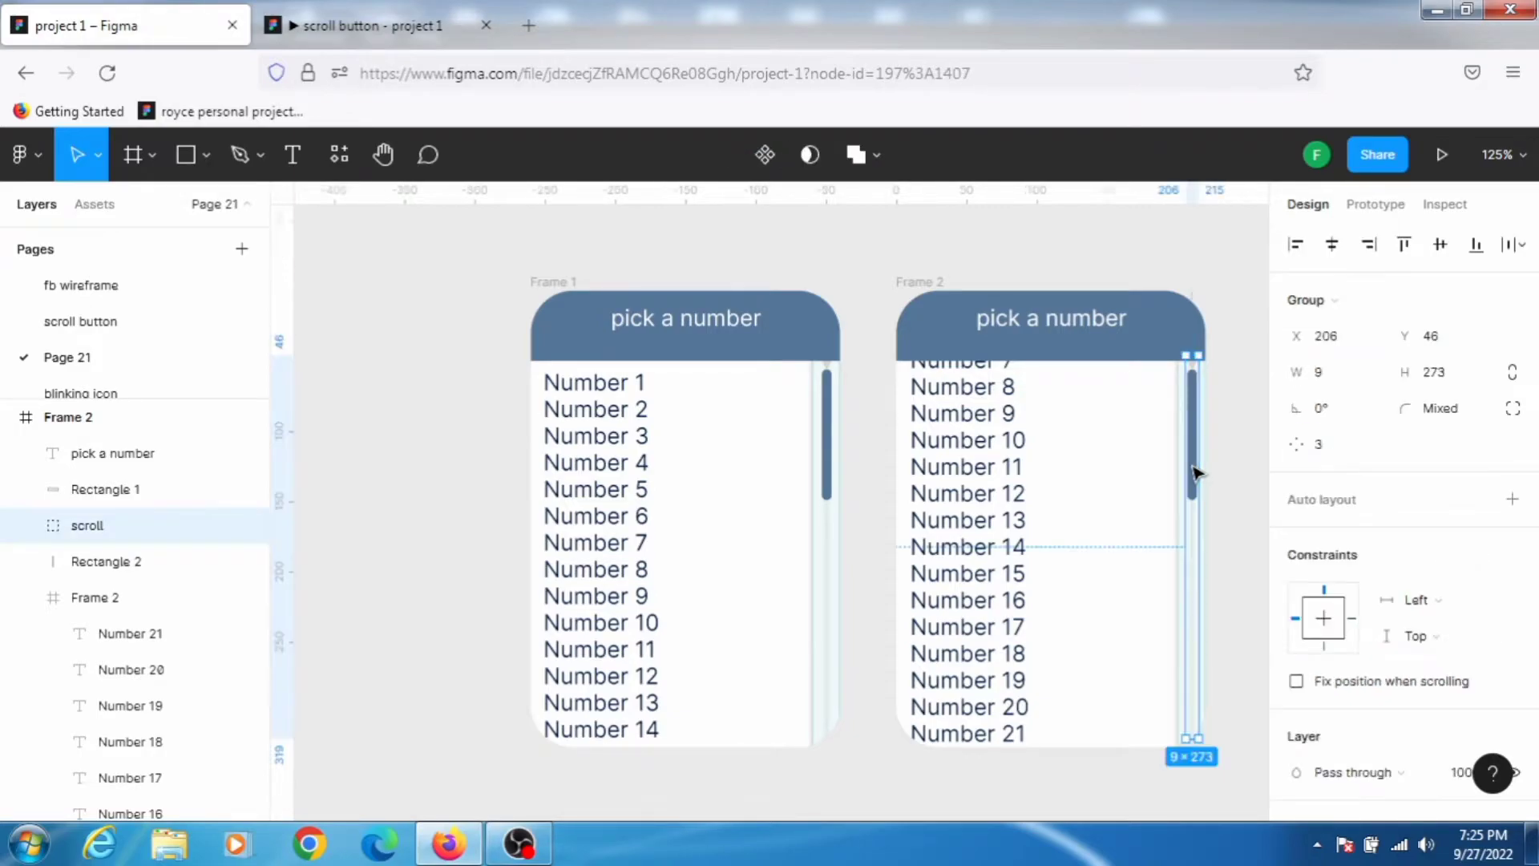
pyautogui.doubleClick(1194, 473)
pyautogui.doubleClick(1194, 473)
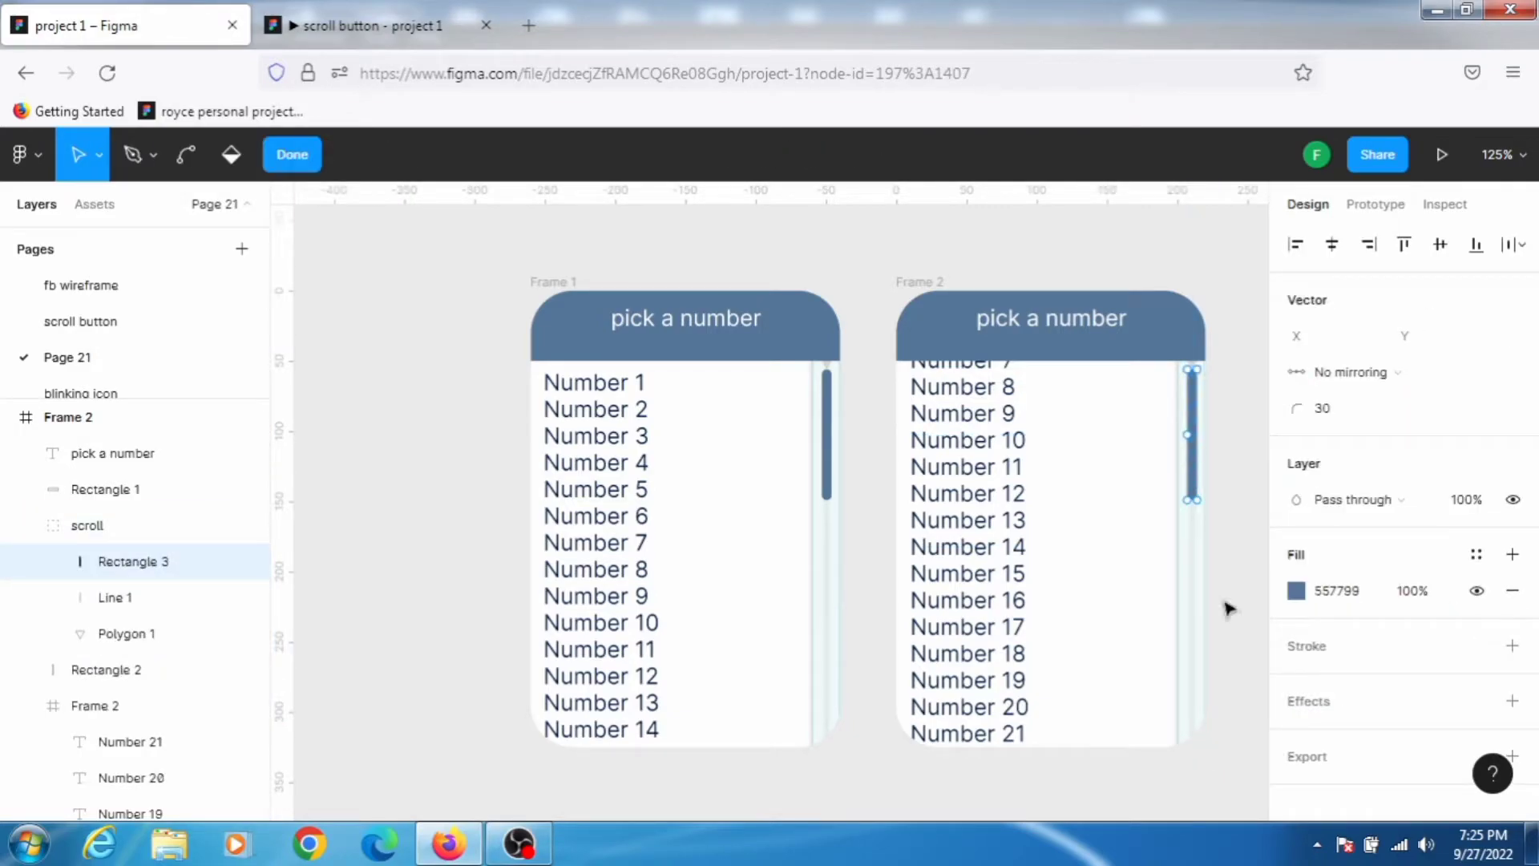
pyautogui.click(293, 156)
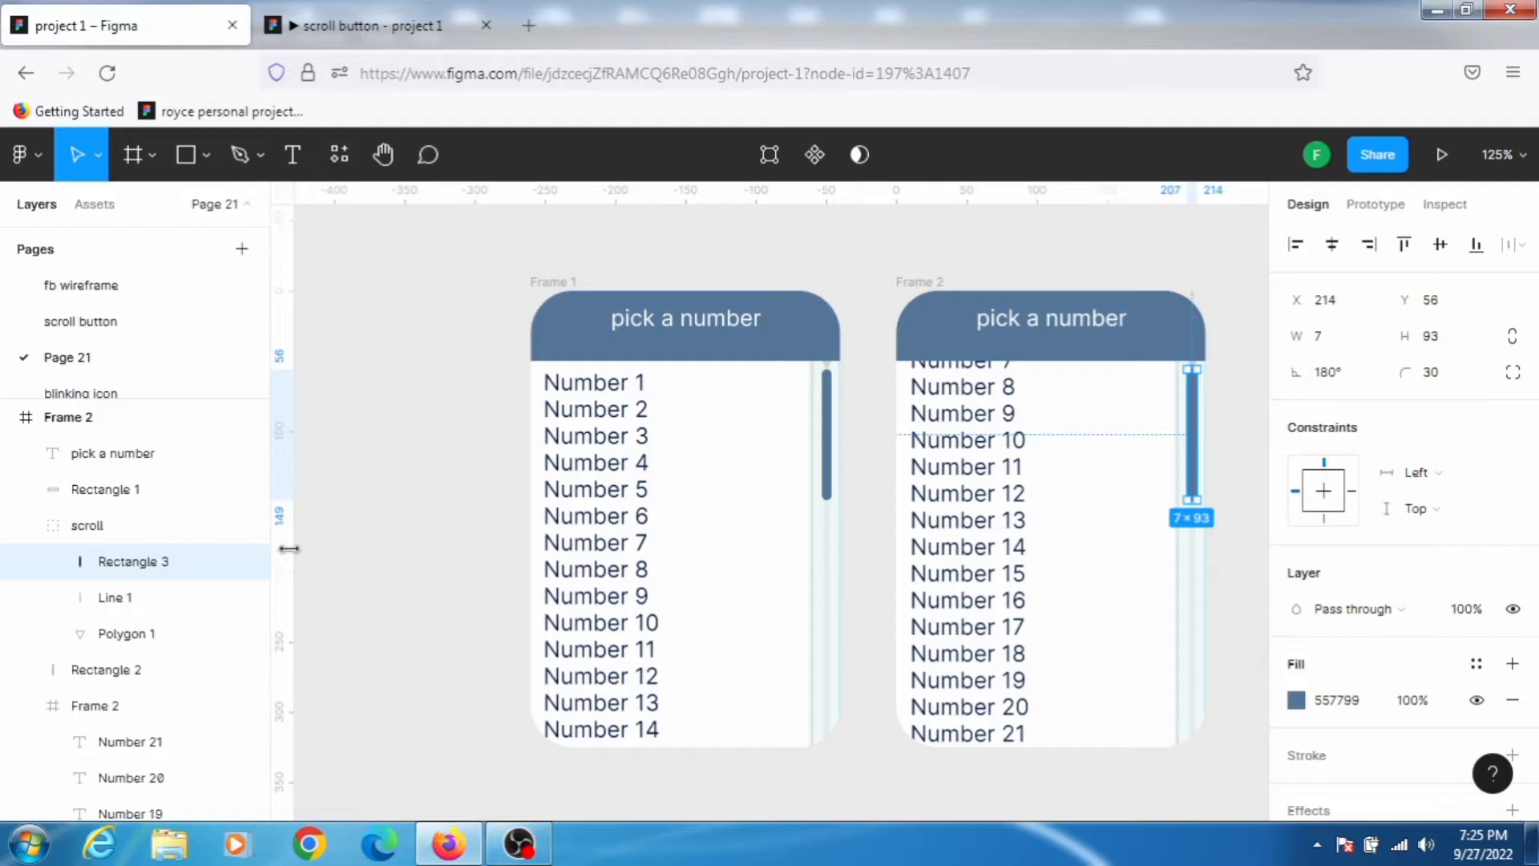
pyautogui.press('Down')
pyautogui.press('Down')
pyautogui.press('Down')
pyautogui.press('Down')
pyautogui.press('Down')
pyautogui.press('Down')
pyautogui.press('Down')
pyautogui.press('Down')
pyautogui.press('Down')
pyautogui.press('Down')
pyautogui.press('Down')
pyautogui.press('Down')
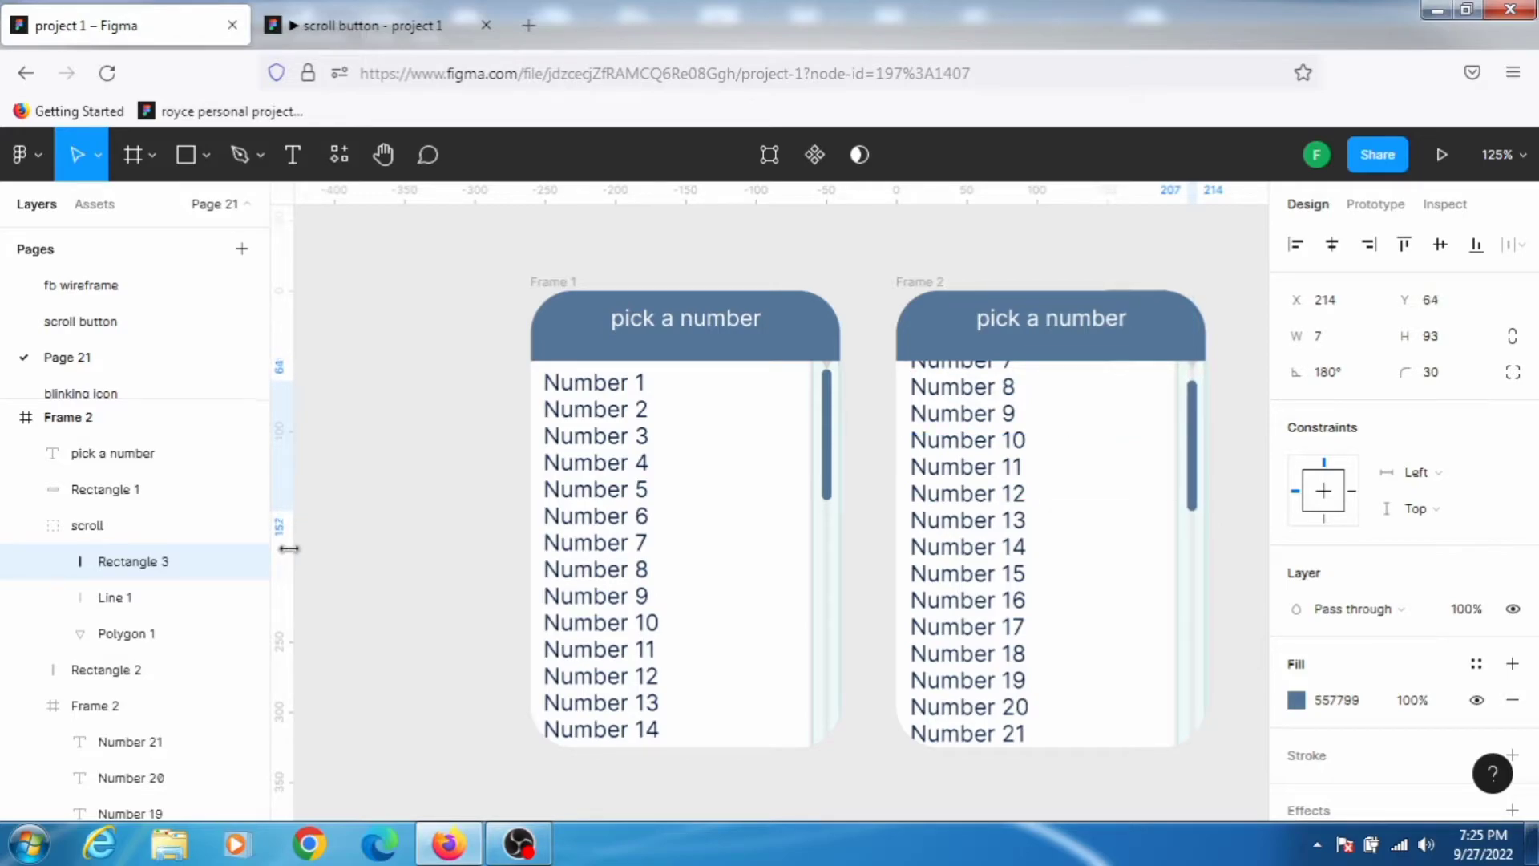
pyautogui.press('Down')
pyautogui.press('Down')
pyautogui.press('Down')
pyautogui.press('Down')
pyautogui.press('Down')
pyautogui.press('Down')
pyautogui.press('Down')
pyautogui.press('Down')
pyautogui.press('Down')
pyautogui.press('Down')
pyautogui.press('Down')
pyautogui.press('Down')
pyautogui.press('Down')
pyautogui.press('Down')
pyautogui.press('Down')
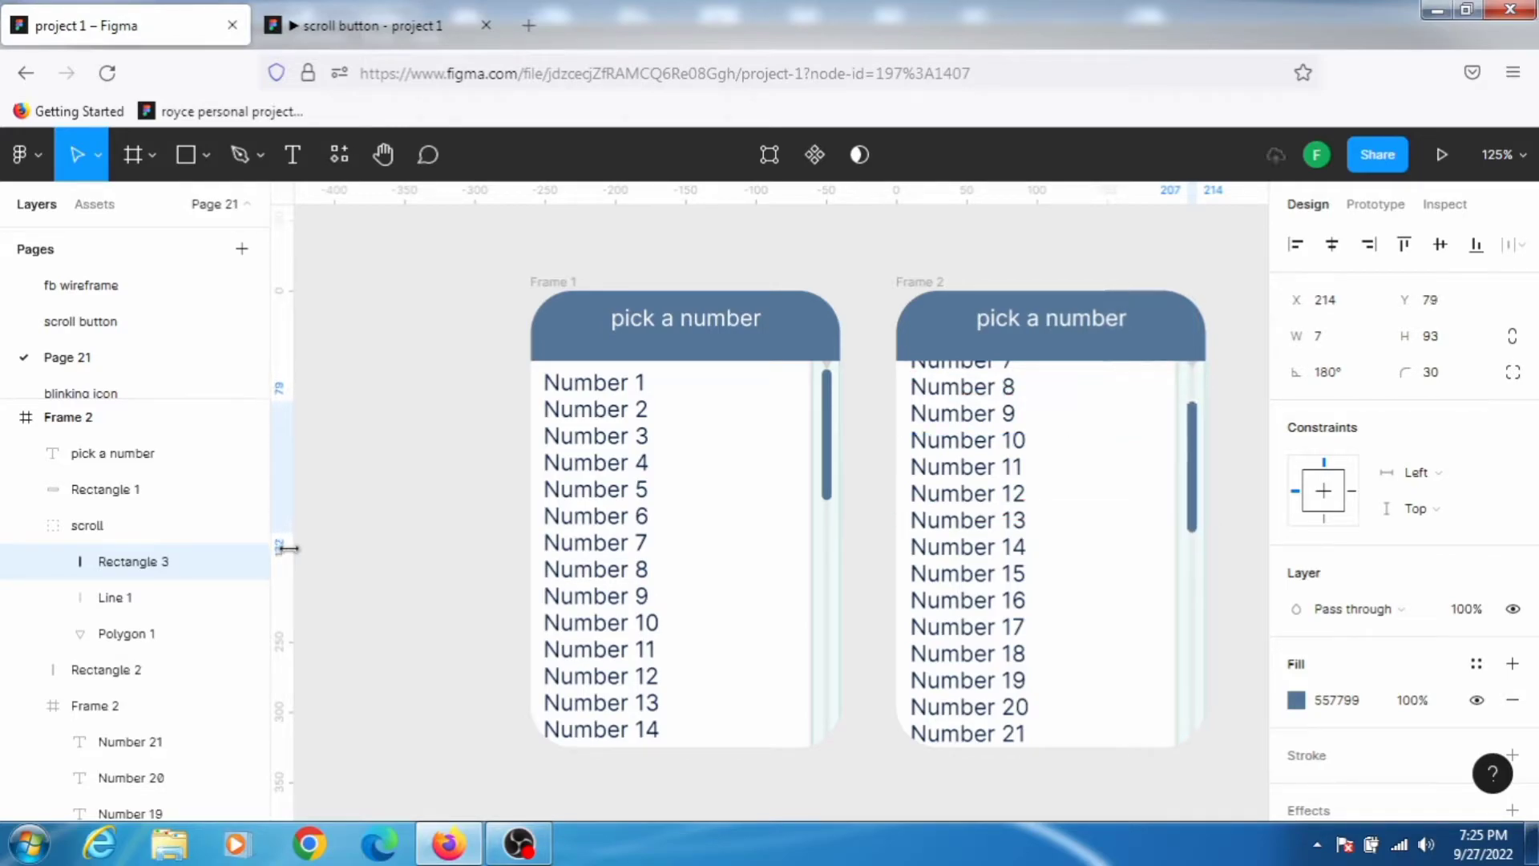
pyautogui.press('Down')
pyautogui.press('Down')
pyautogui.press('Down')
pyautogui.press('Down')
pyautogui.press('Down')
pyautogui.press('Down')
pyautogui.press('Down')
pyautogui.press('Down')
pyautogui.press('Down')
pyautogui.press('Down')
pyautogui.press('Down')
pyautogui.press('Down')
pyautogui.press('Down')
pyautogui.press('Down')
pyautogui.press('Down')
pyautogui.press('Down')
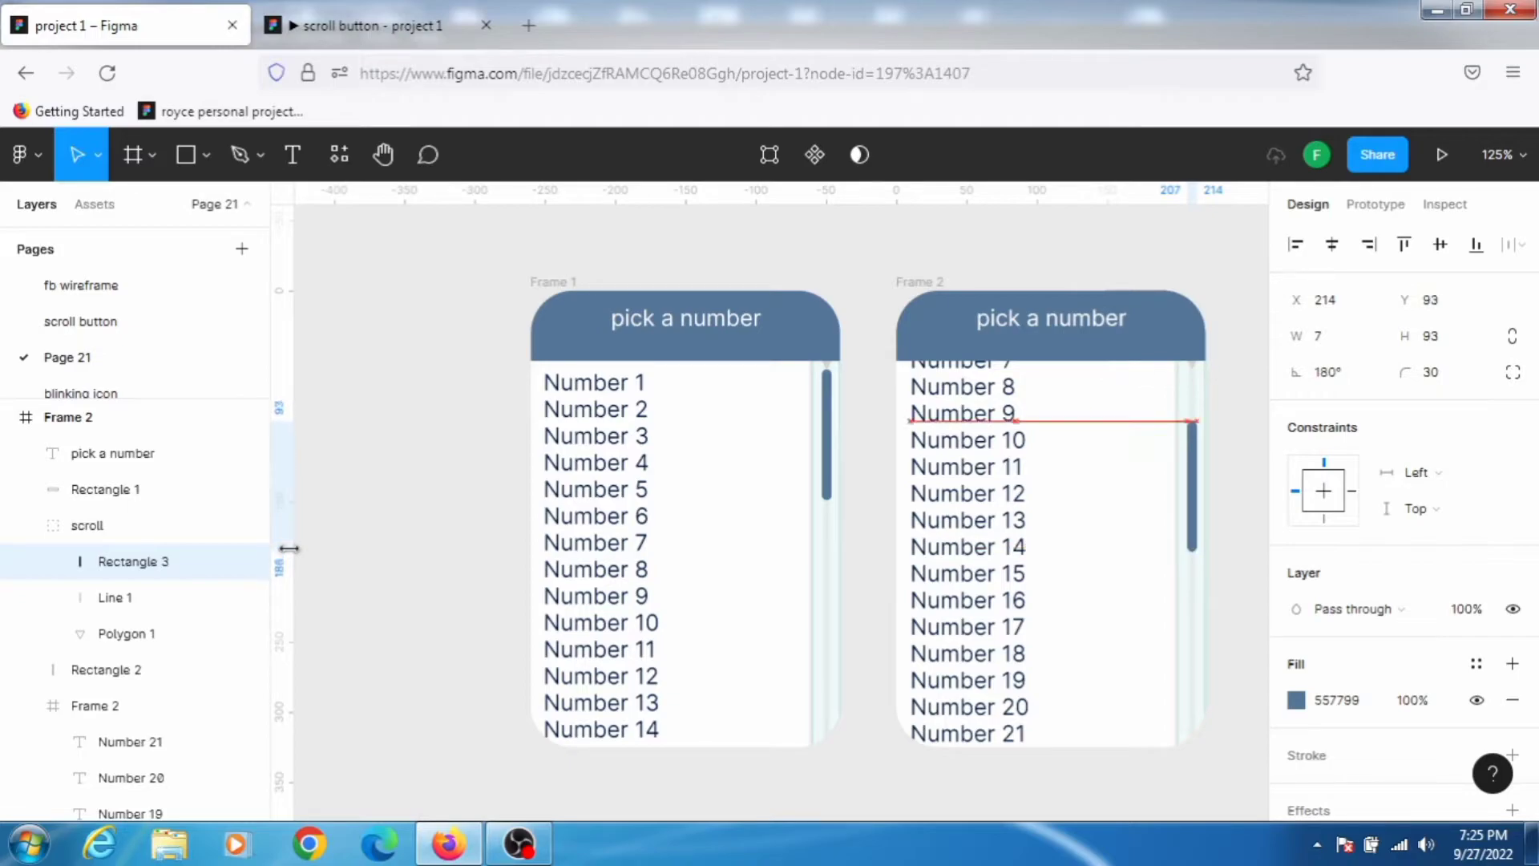
pyautogui.press('Down')
pyautogui.press('Down')
pyautogui.press('Down')
pyautogui.press('Down')
pyautogui.press('Down')
pyautogui.press('Down')
pyautogui.press('Down')
pyautogui.press('Down')
pyautogui.press('Down')
pyautogui.press('Down')
pyautogui.press('Down')
pyautogui.press('Down')
pyautogui.press('Down')
pyautogui.press('Down')
pyautogui.press('Down')
pyautogui.press('Down')
pyautogui.press('Down')
pyautogui.press('Down')
pyautogui.press('Down')
pyautogui.press('Down')
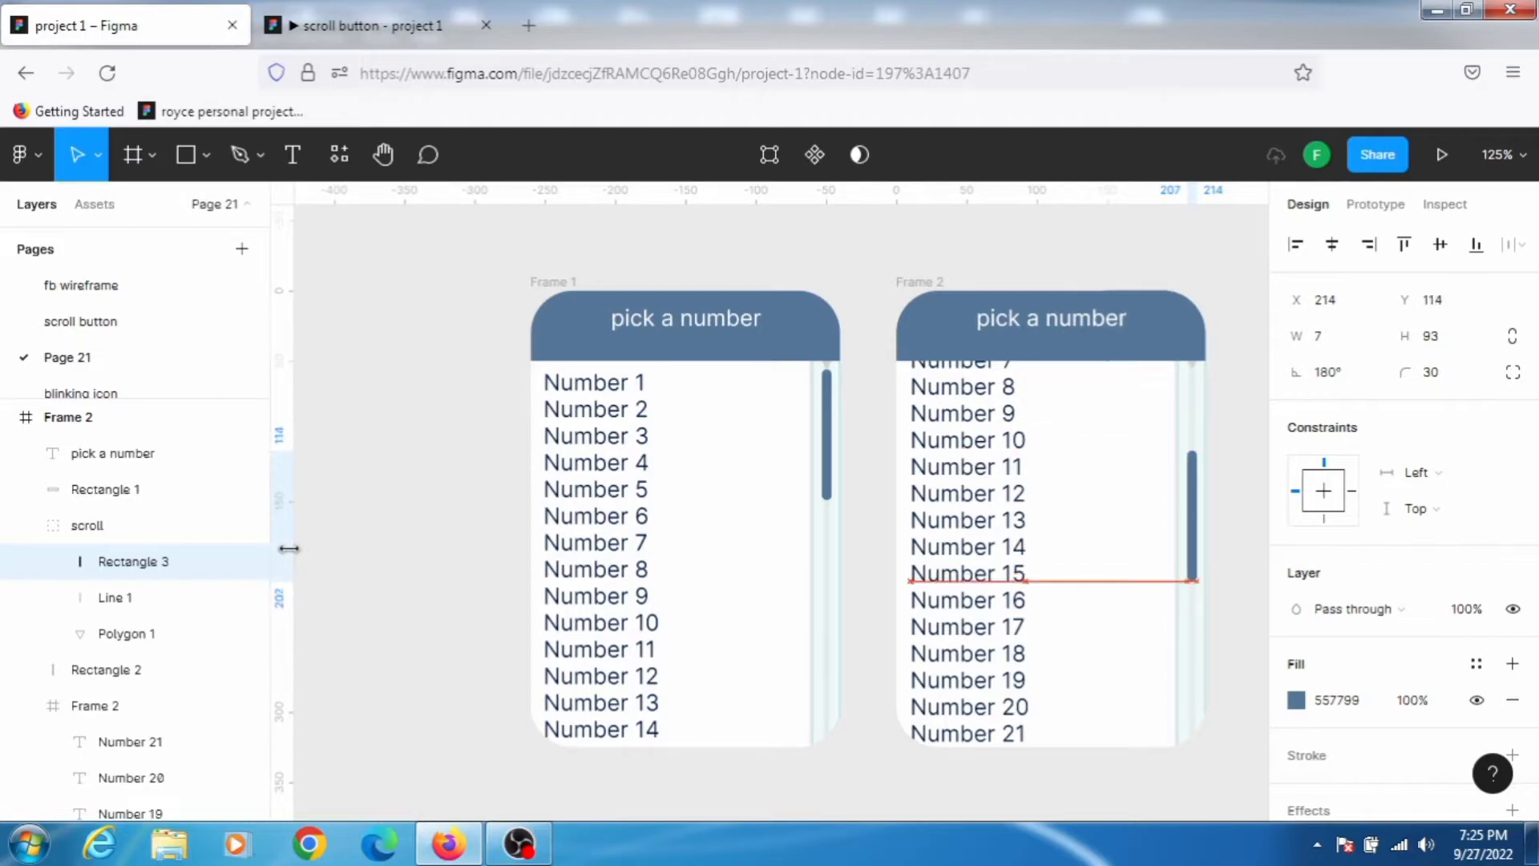
pyautogui.press('Down')
pyautogui.press('Down')
pyautogui.press('Down')
pyautogui.press('Down')
pyautogui.press('Down')
pyautogui.press('Down')
pyautogui.press('Down')
pyautogui.press('Down')
pyautogui.press('Down')
pyautogui.press('Down')
pyautogui.press('Down')
pyautogui.press('Down')
pyautogui.press('Down')
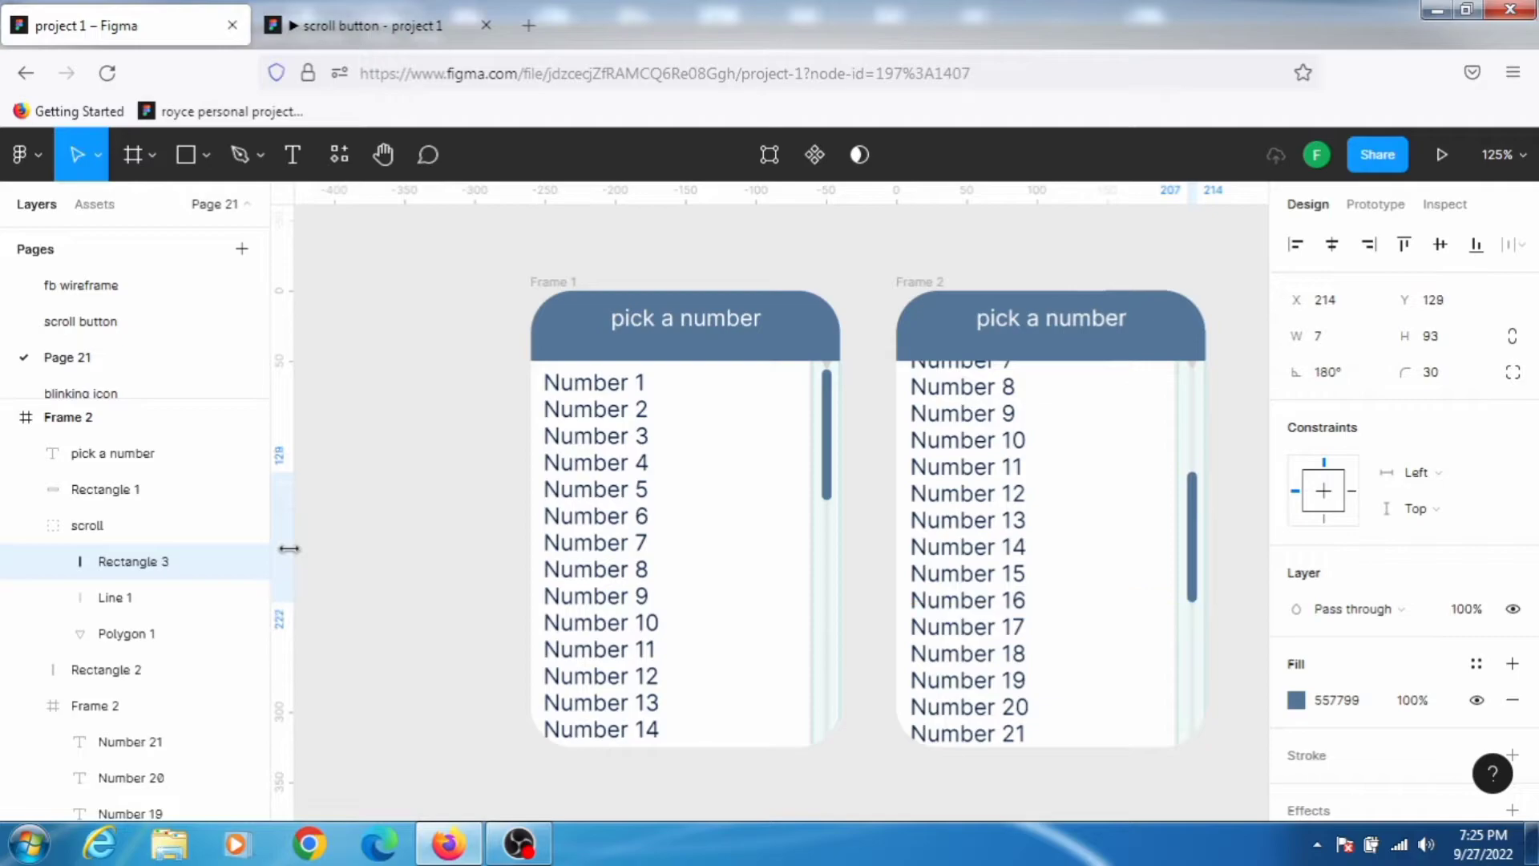
pyautogui.press('Down')
pyautogui.press('Down')
pyautogui.press('Down')
pyautogui.press('Down')
pyautogui.press('Down')
pyautogui.press('Down')
pyautogui.press('Down')
pyautogui.press('Down')
pyautogui.press('Down')
pyautogui.press('Down')
pyautogui.press('Down')
pyautogui.press('Down')
pyautogui.press('Down')
pyautogui.press('Down')
pyautogui.press('Down')
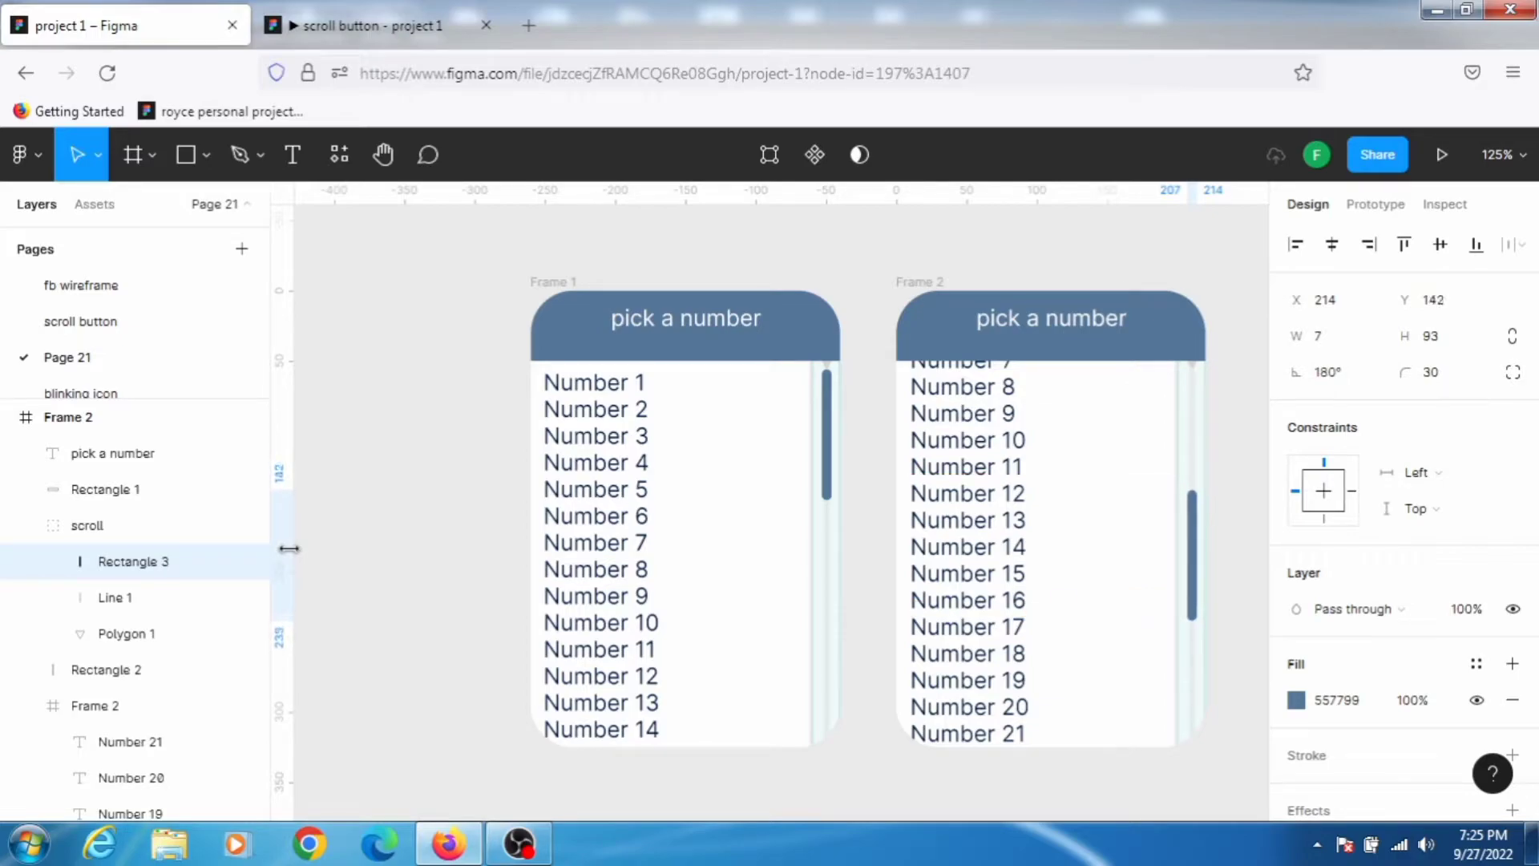
pyautogui.press('Down')
pyautogui.press('Down')
pyautogui.press('Down')
pyautogui.press('Down')
pyautogui.press('Down')
pyautogui.press('Down')
pyautogui.press('Down')
pyautogui.press('Down')
pyautogui.press('Down')
pyautogui.press('Down')
pyautogui.press('Down')
pyautogui.press('Down')
pyautogui.press('Down')
pyautogui.press('Down')
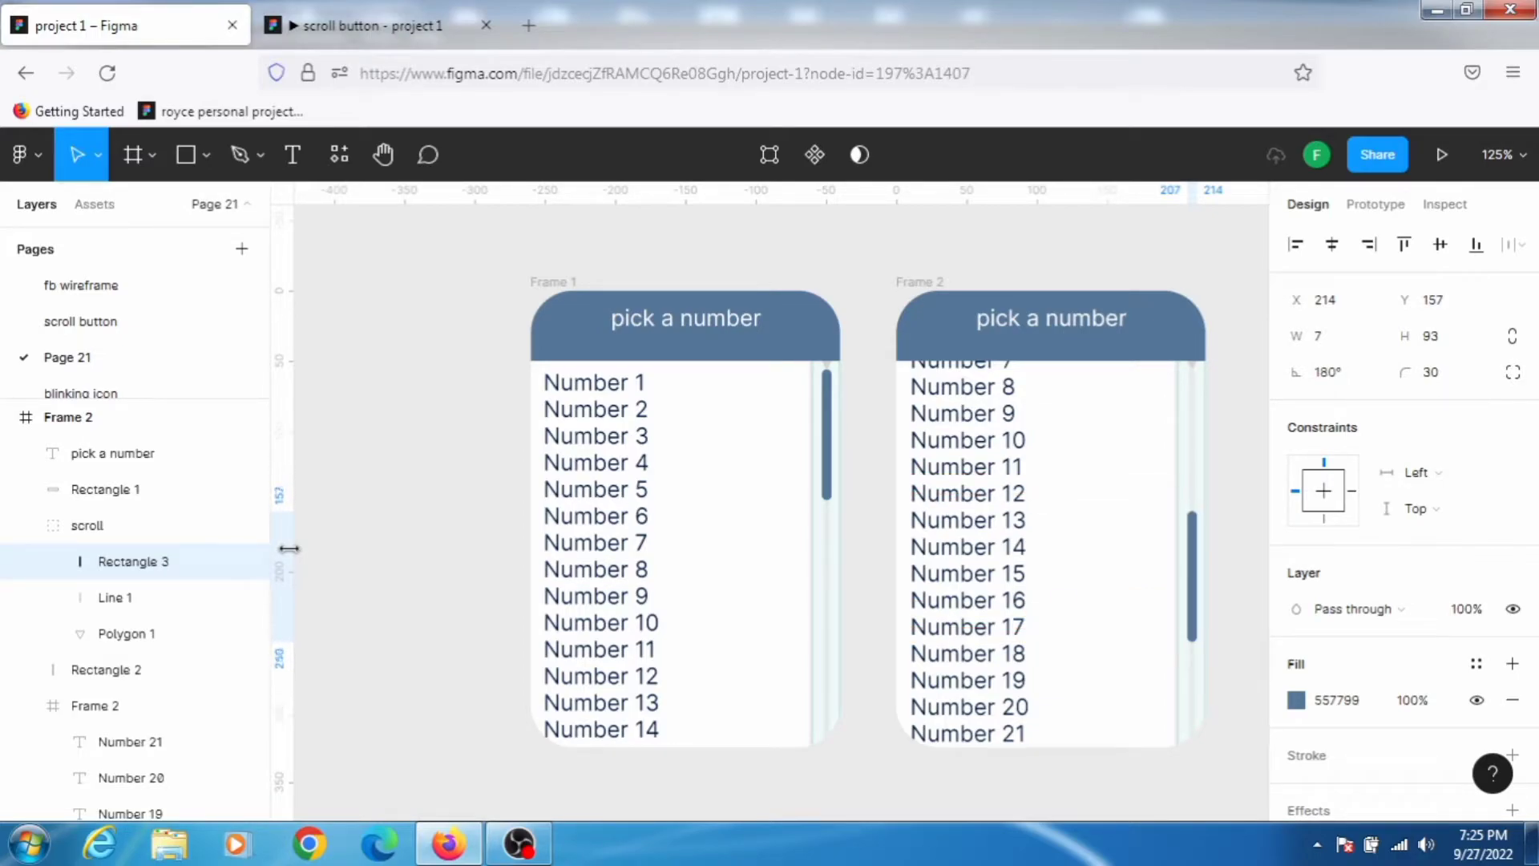
pyautogui.press('Down')
pyautogui.press('Down')
pyautogui.press('Down')
pyautogui.press('Down')
pyautogui.press('Down')
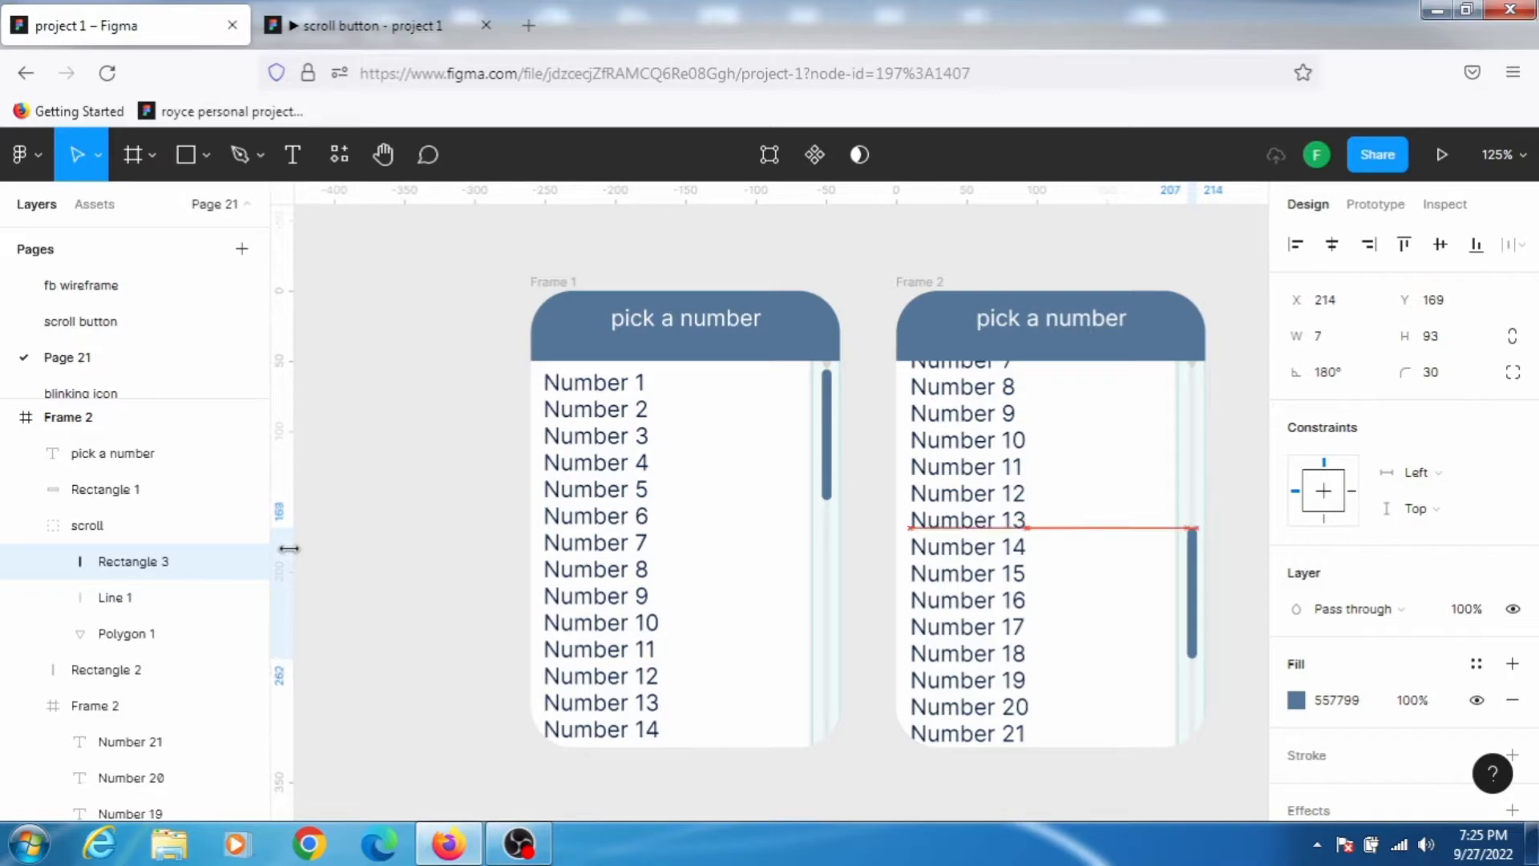
pyautogui.press('Down')
pyautogui.press('Down')
pyautogui.press('Down')
pyautogui.press('Down')
pyautogui.press('Down')
pyautogui.press('Down')
pyautogui.press('Down')
pyautogui.press('Down')
pyautogui.press('Down')
pyautogui.press('Down')
pyautogui.press('Down')
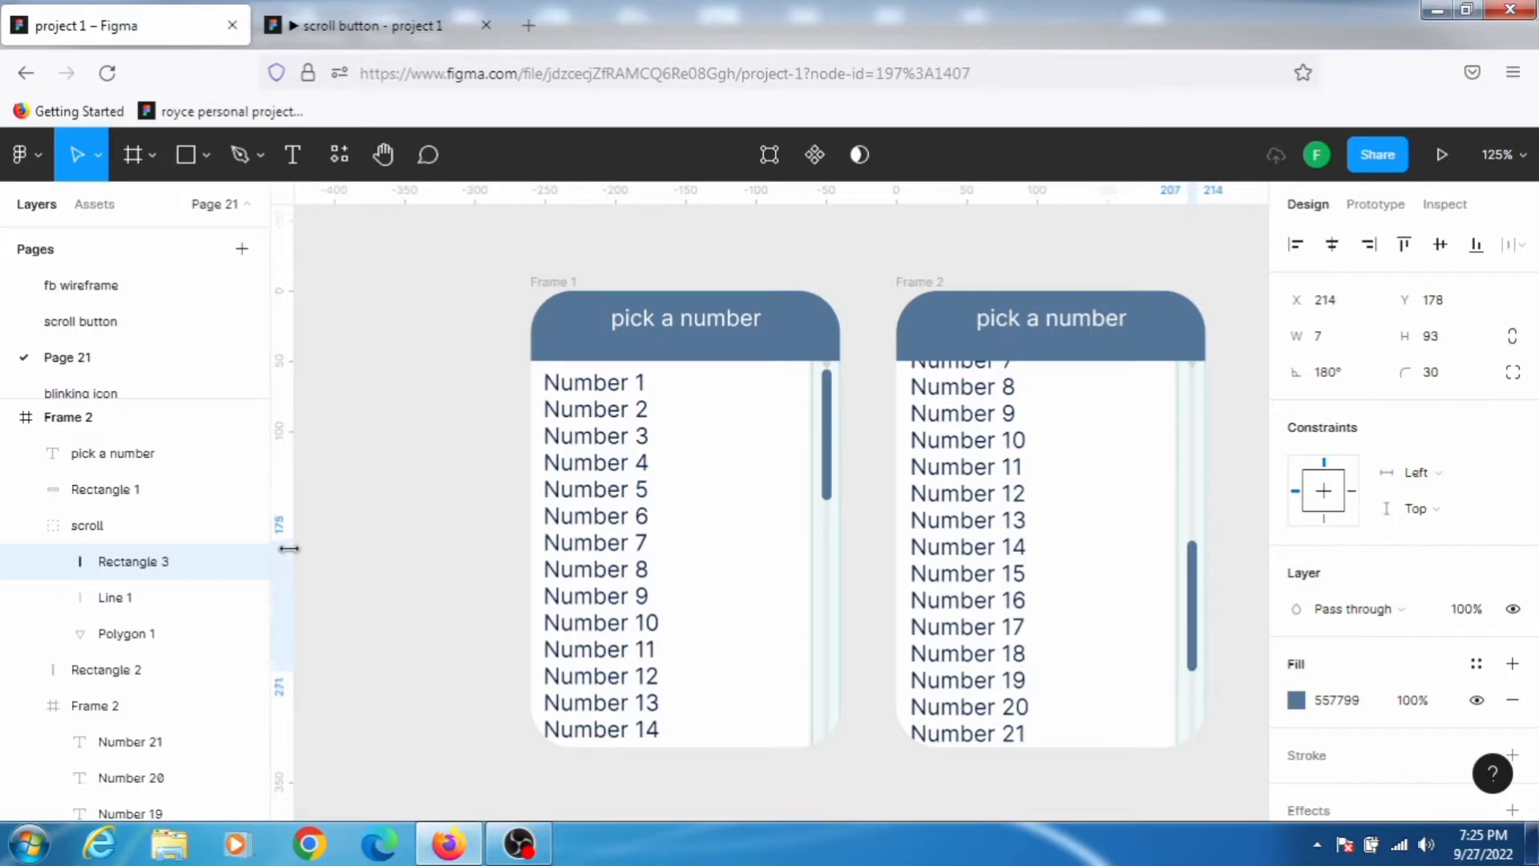
pyautogui.press('Down')
pyautogui.press('Down')
pyautogui.press('Down')
pyautogui.press('Down')
pyautogui.press('Down')
pyautogui.press('Down')
pyautogui.press('Down')
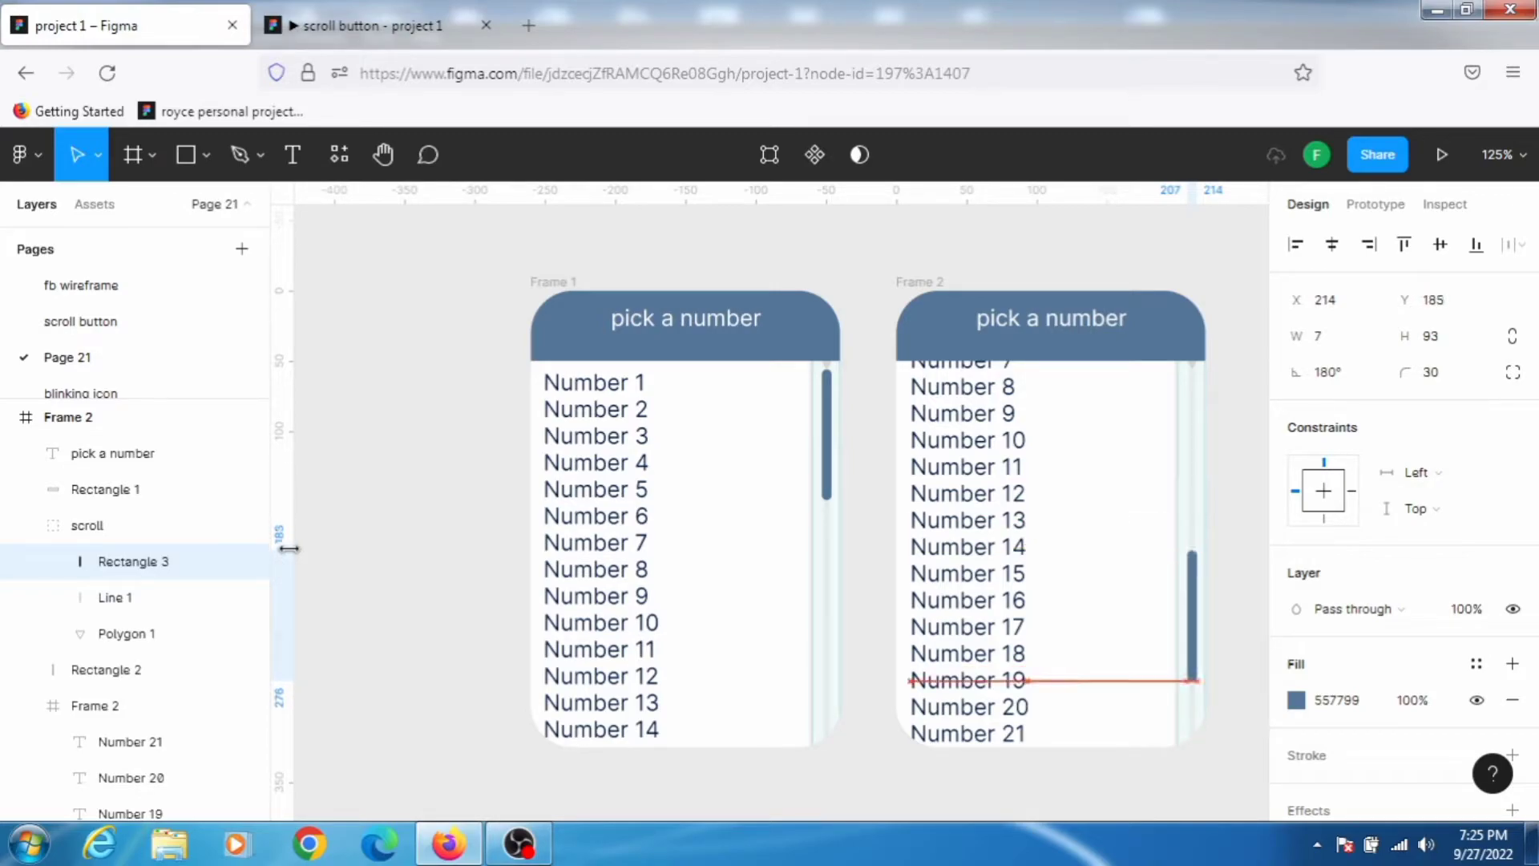
pyautogui.press('Down')
pyautogui.press('Down')
pyautogui.press('Down')
pyautogui.press('Down')
pyautogui.press('Down')
pyautogui.press('Down')
pyautogui.press('Down')
pyautogui.press('Down')
pyautogui.press('Down')
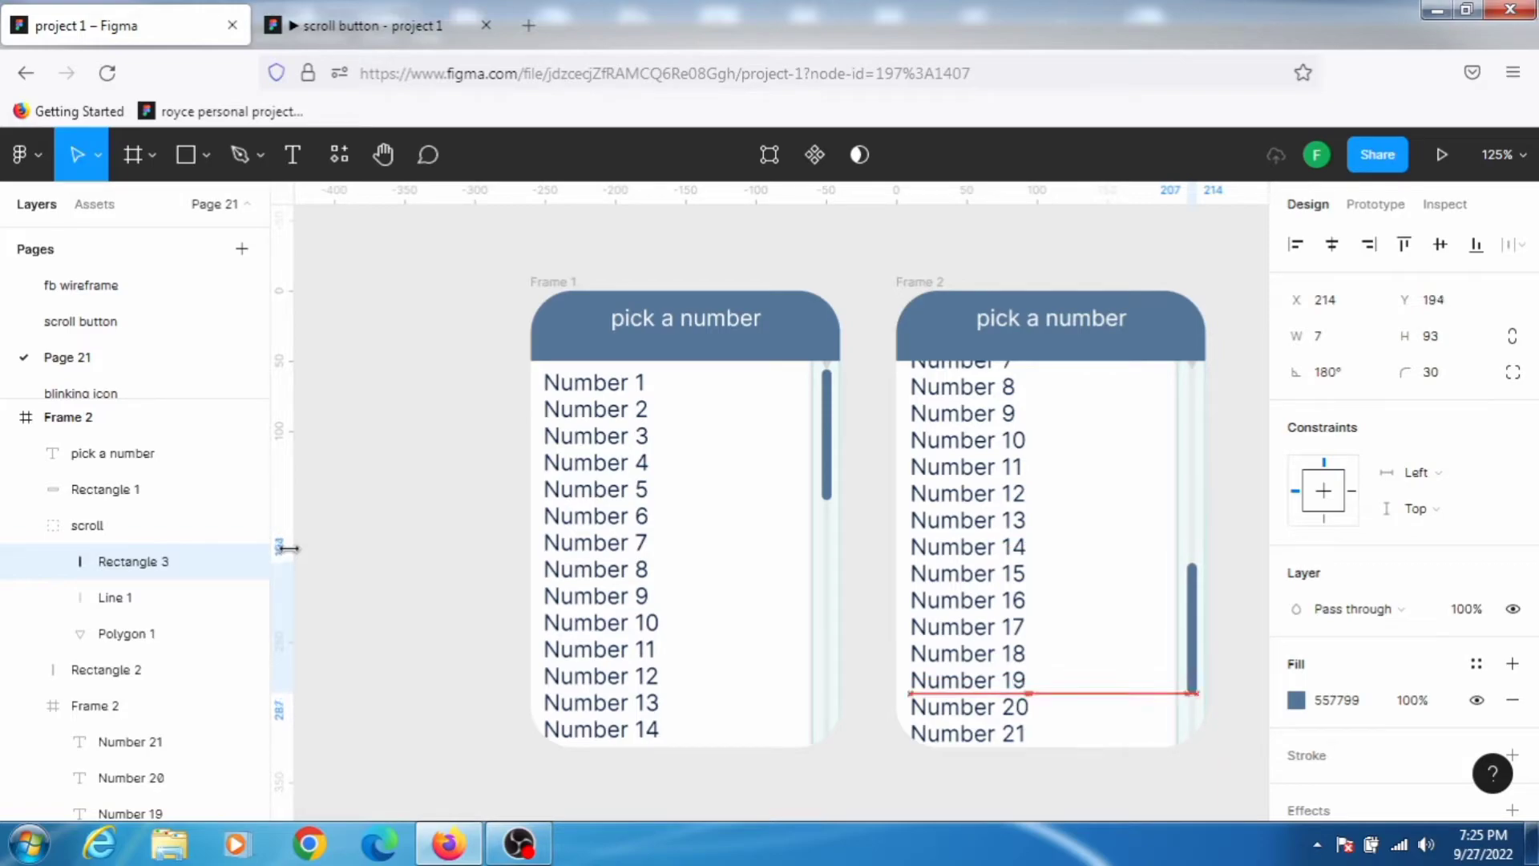
pyautogui.press('Down')
pyautogui.press('Down')
pyautogui.press('Down')
pyautogui.press('Down')
pyautogui.press('Down')
pyautogui.press('Down')
pyautogui.press('Down')
pyautogui.press('Down')
pyautogui.press('Down')
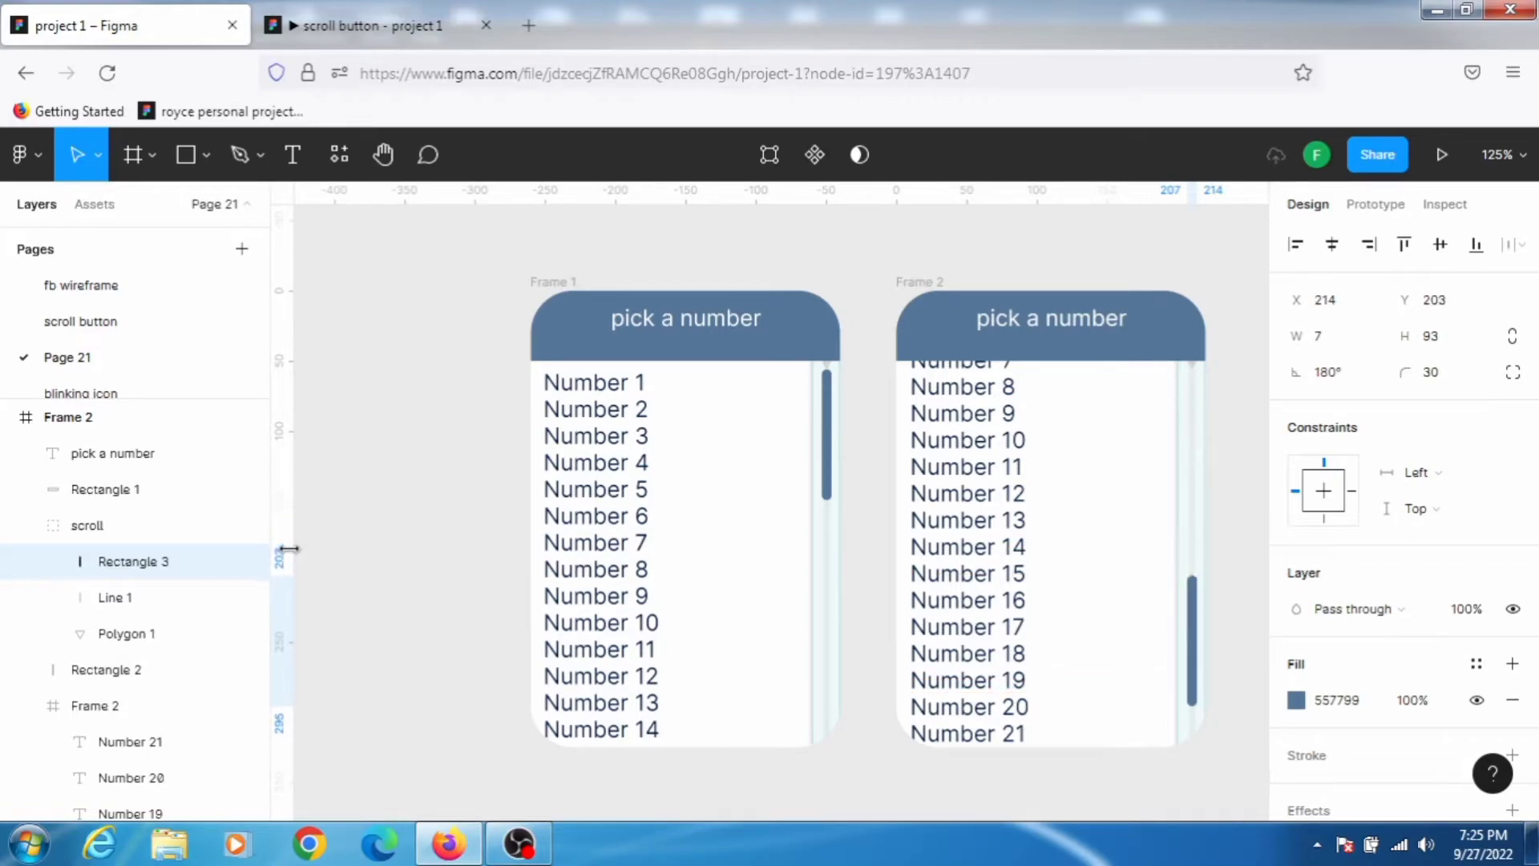
pyautogui.scroll(3, 757, 630)
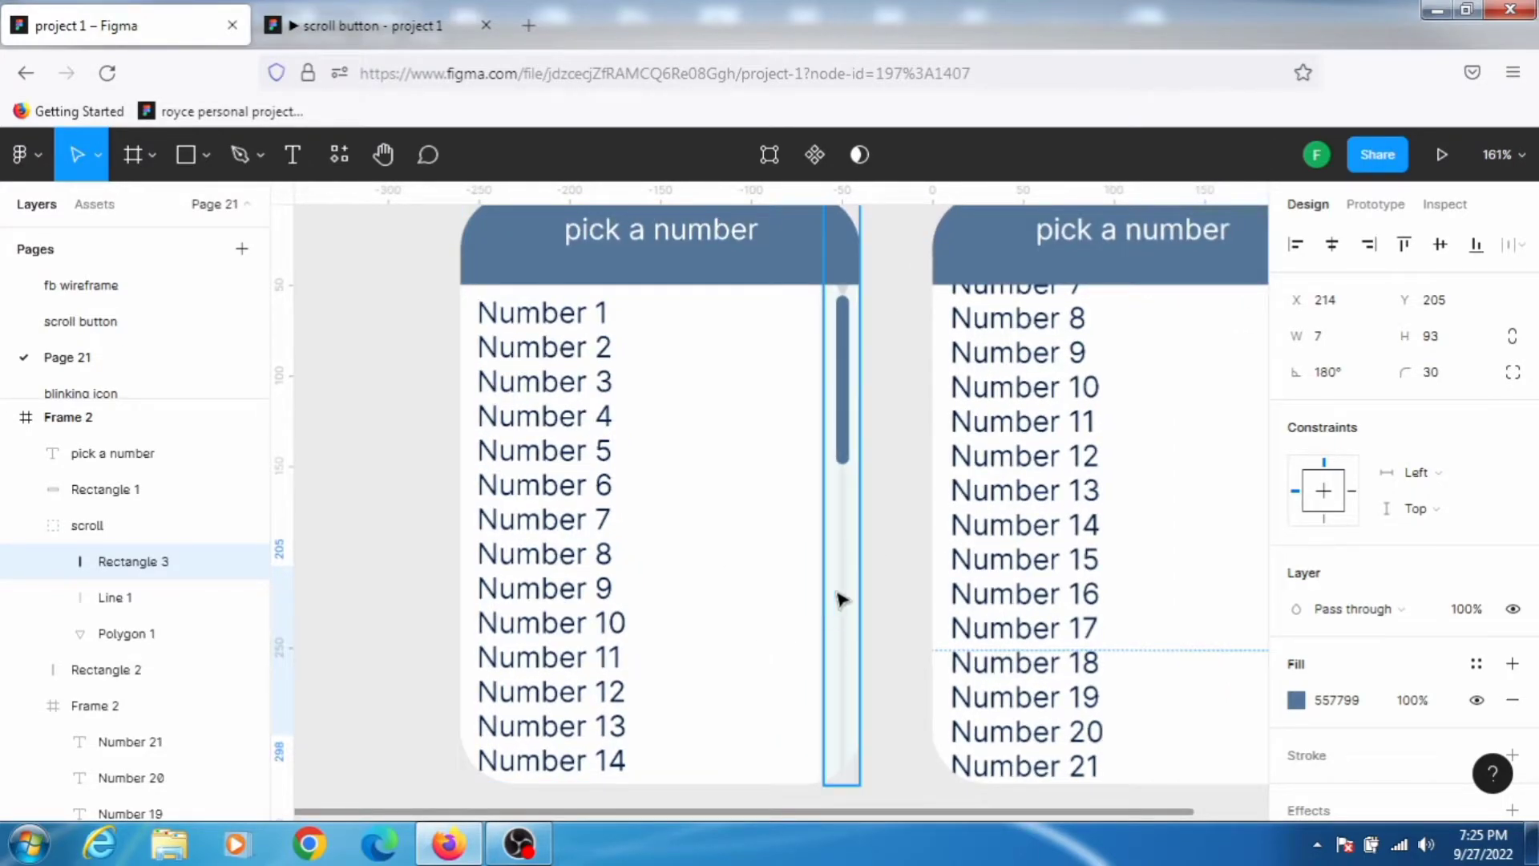
pyautogui.press('h')
pyautogui.moveTo(859, 533); pyautogui.dragTo(622, 476)
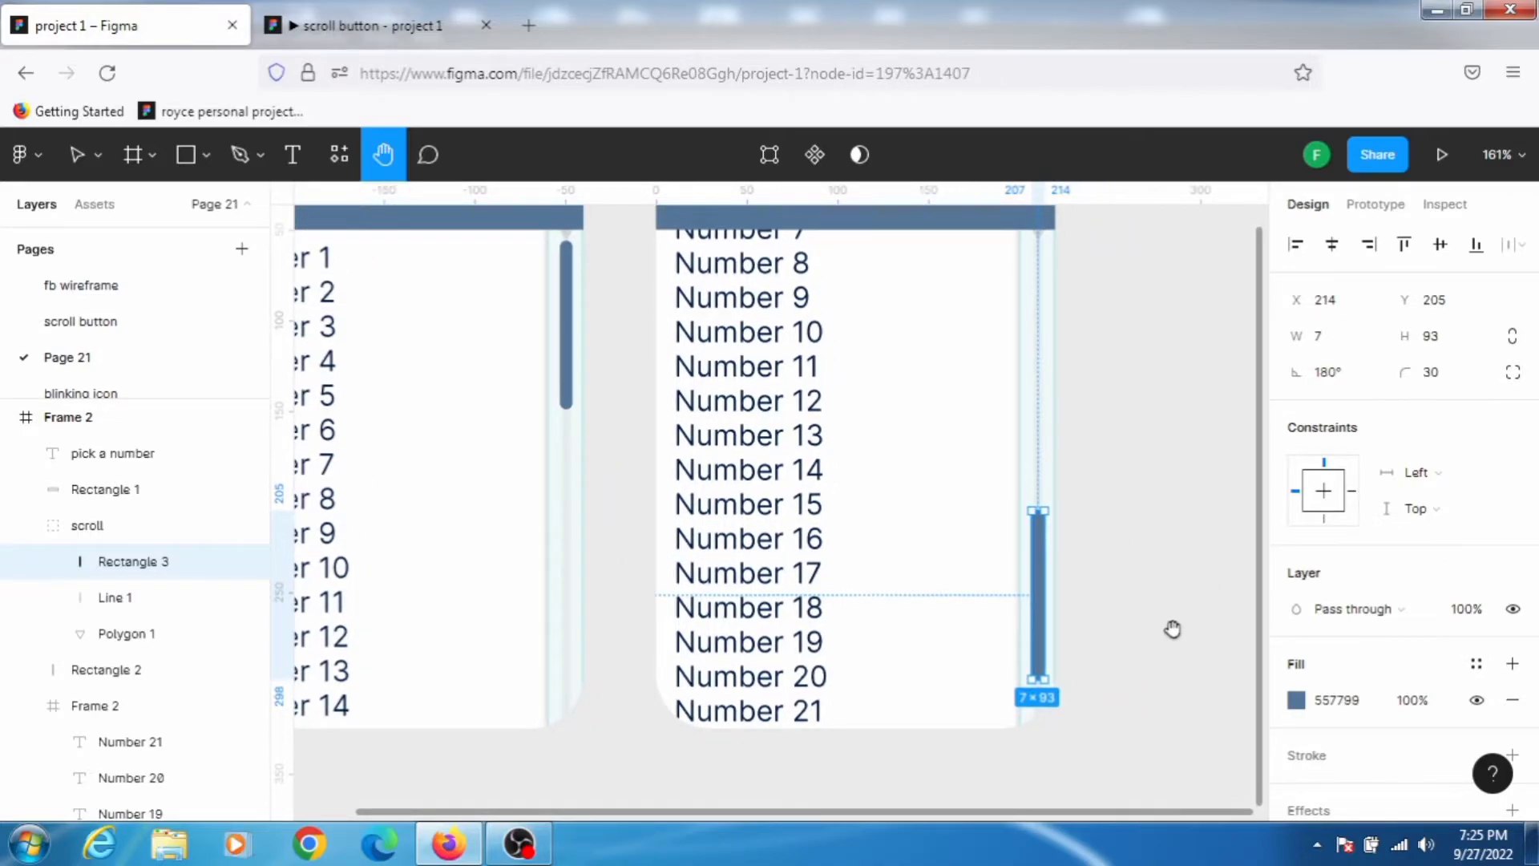
pyautogui.press('v')
pyautogui.click(1136, 621)
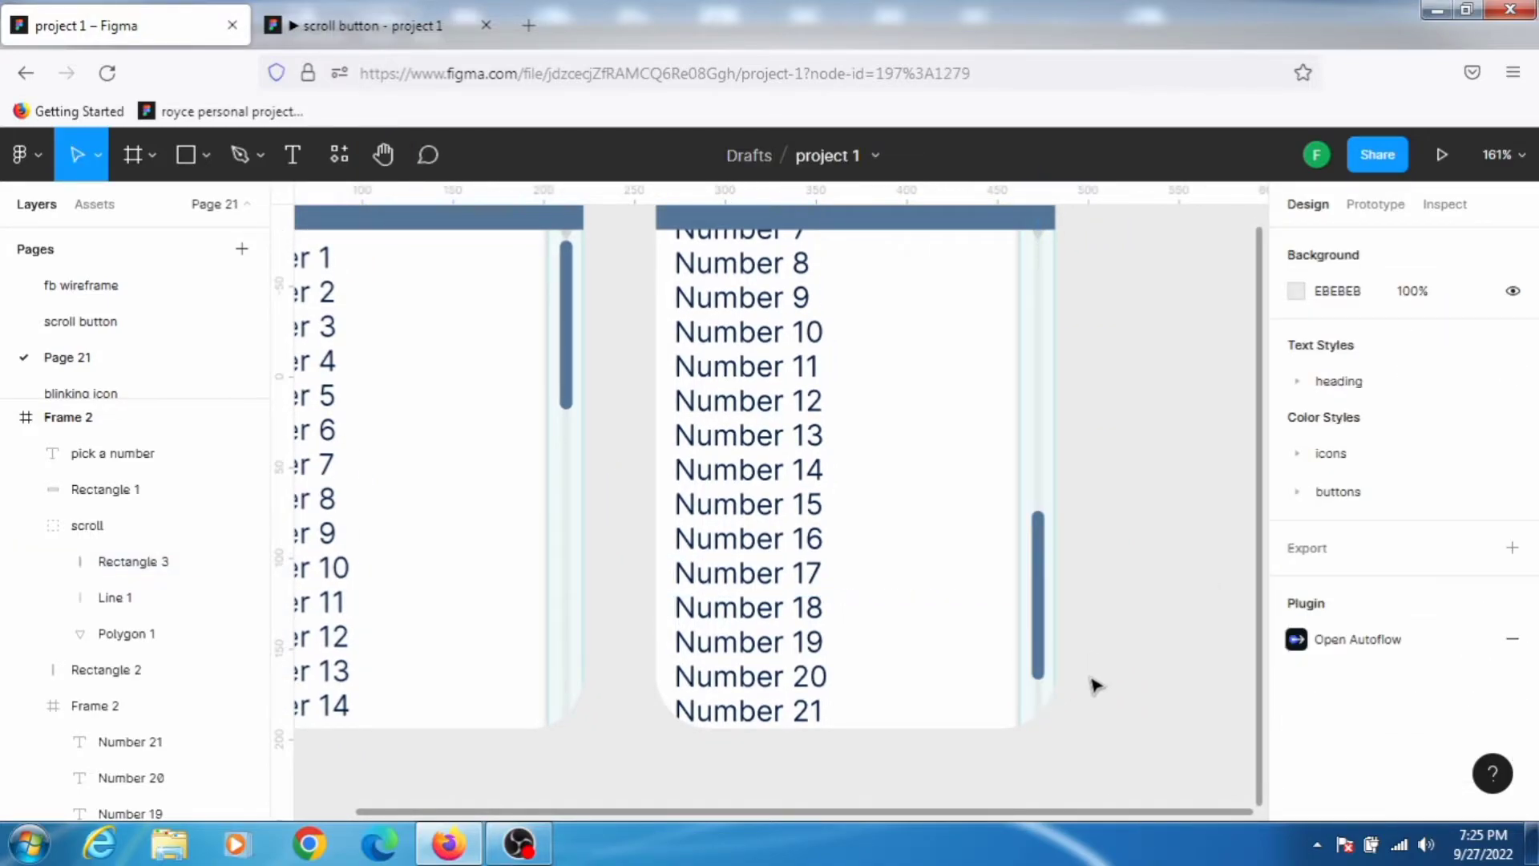
# Step: Nudge the duplicated frame's scrollbar thumb further down its track to Y 220
pyautogui.click(1038, 653)
pyautogui.click(1038, 653)
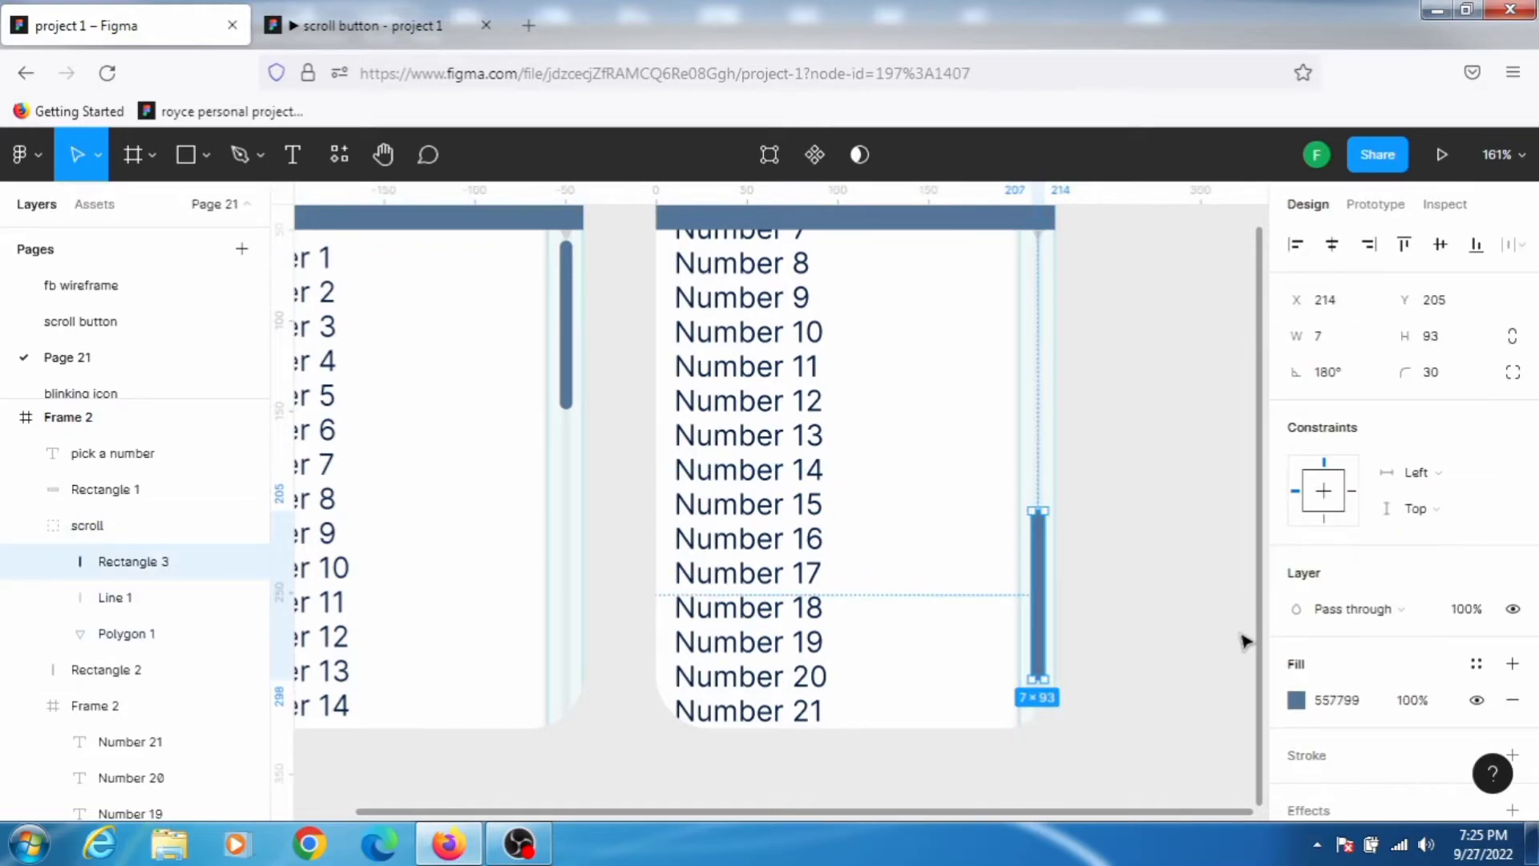
pyautogui.press('Down')
pyautogui.press('Down')
pyautogui.press('Down')
pyautogui.press('Down')
pyautogui.press('Down')
pyautogui.press('Down')
pyautogui.press('Down')
pyautogui.press('Down')
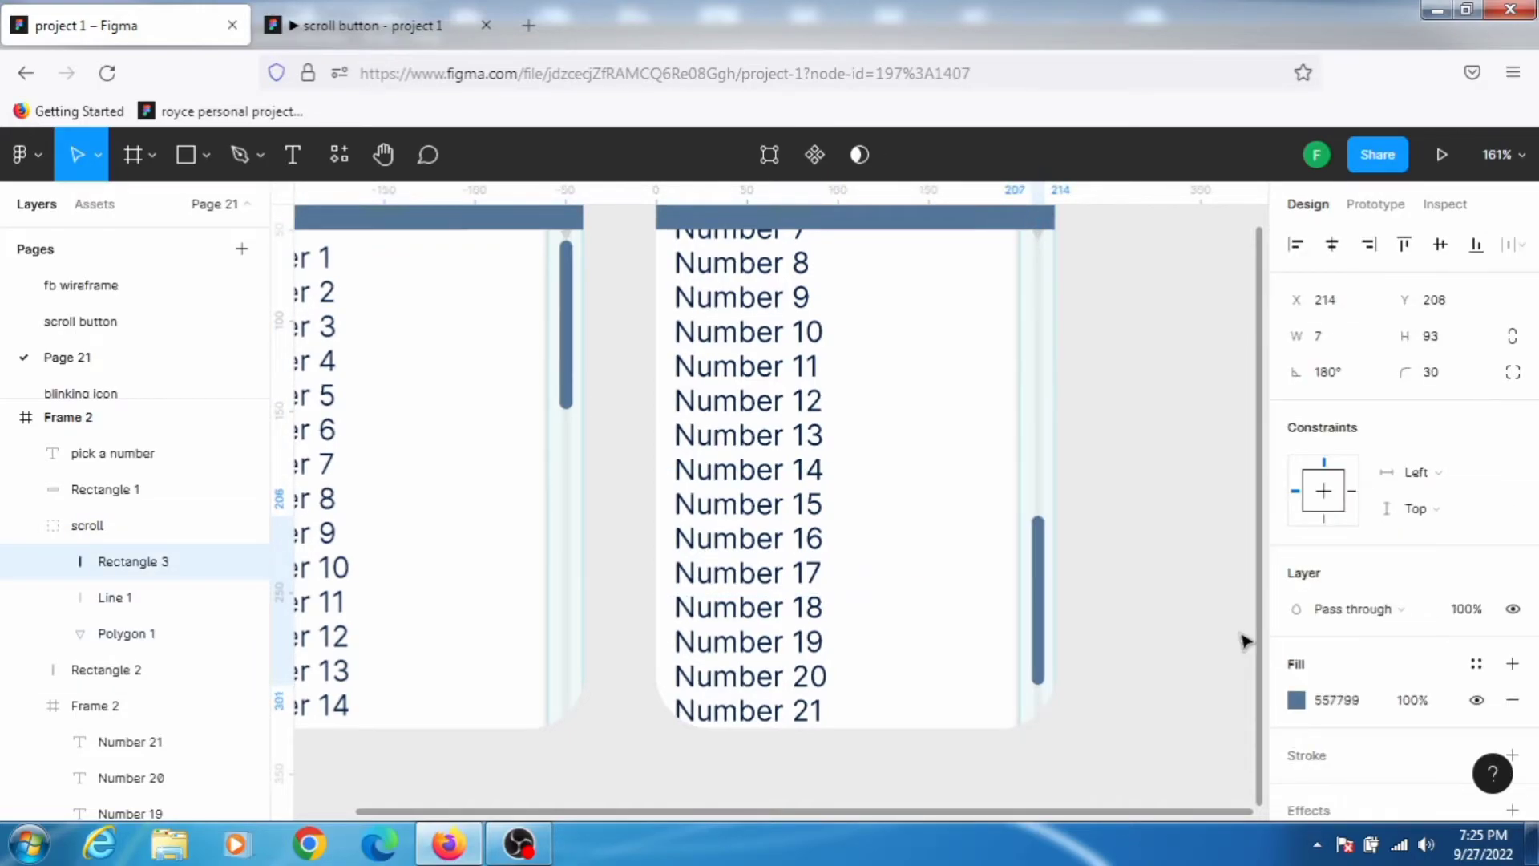
pyautogui.press('Down')
pyautogui.press('Down')
pyautogui.press('Down')
pyautogui.press('Down')
pyautogui.press('Down')
pyautogui.press('Down')
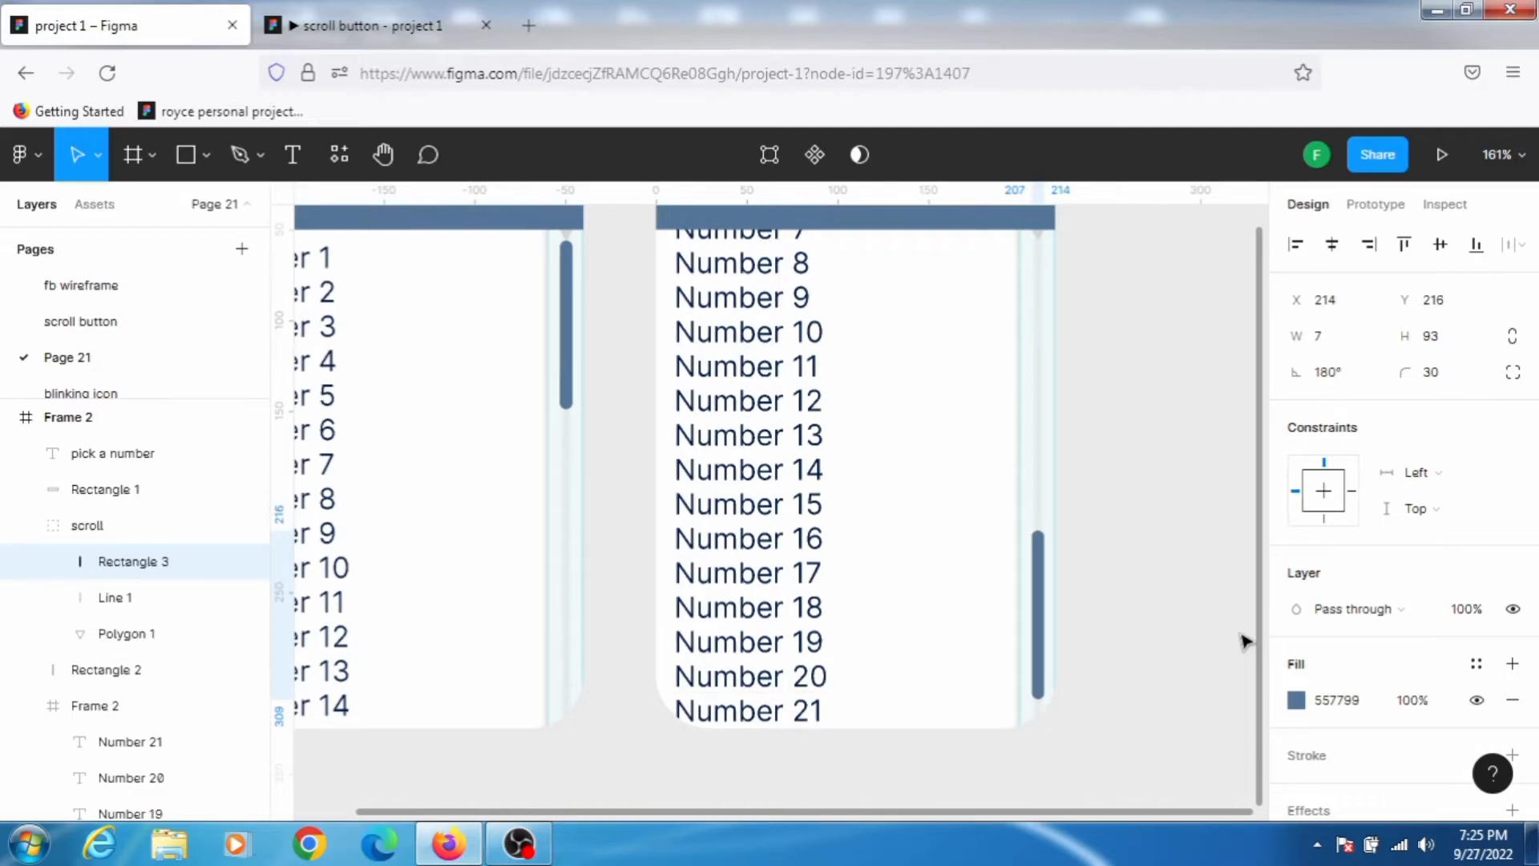
pyautogui.press('Down')
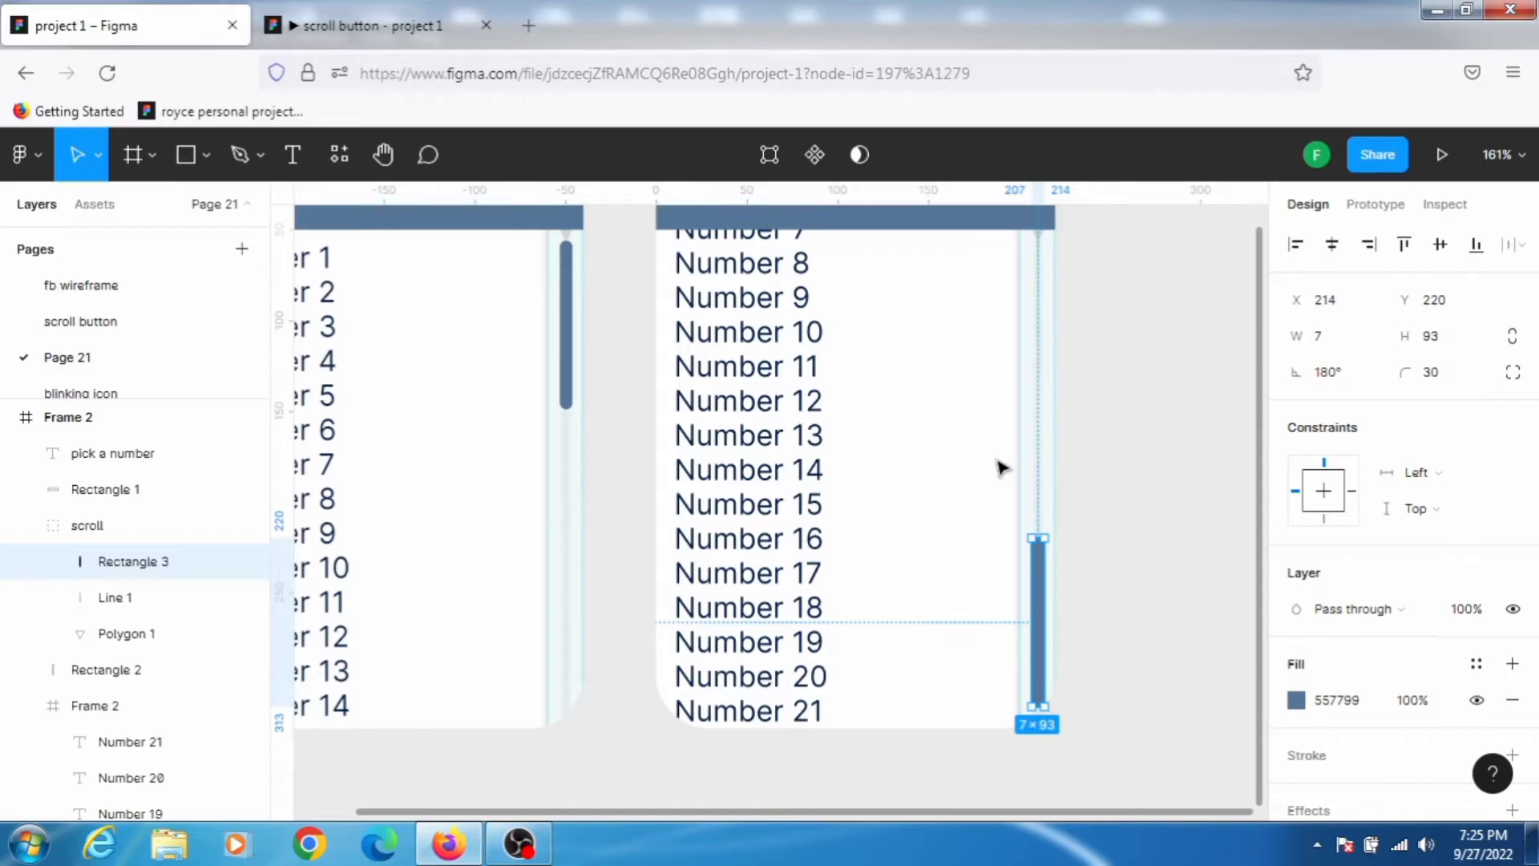
pyautogui.click(1142, 398)
# Step: Add a prototype connection from Frame 1's scrollbar thumb to Frame 2
pyautogui.keyDown('ctrl'); pyautogui.scroll(-5, 1142, 398); pyautogui.keyUp('ctrl')
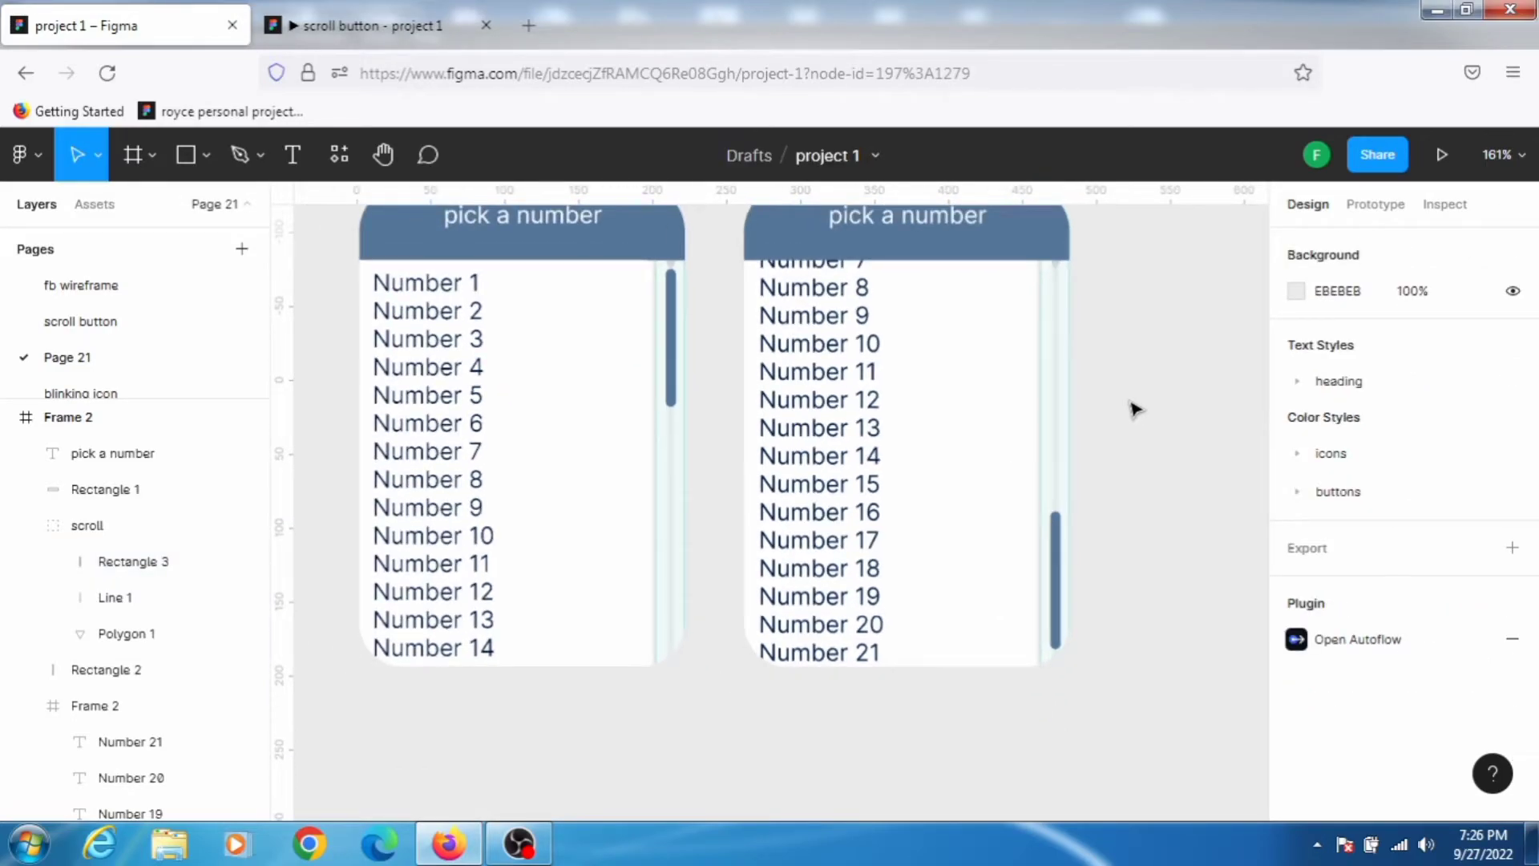
pyautogui.scroll(-1, 1105, 386)
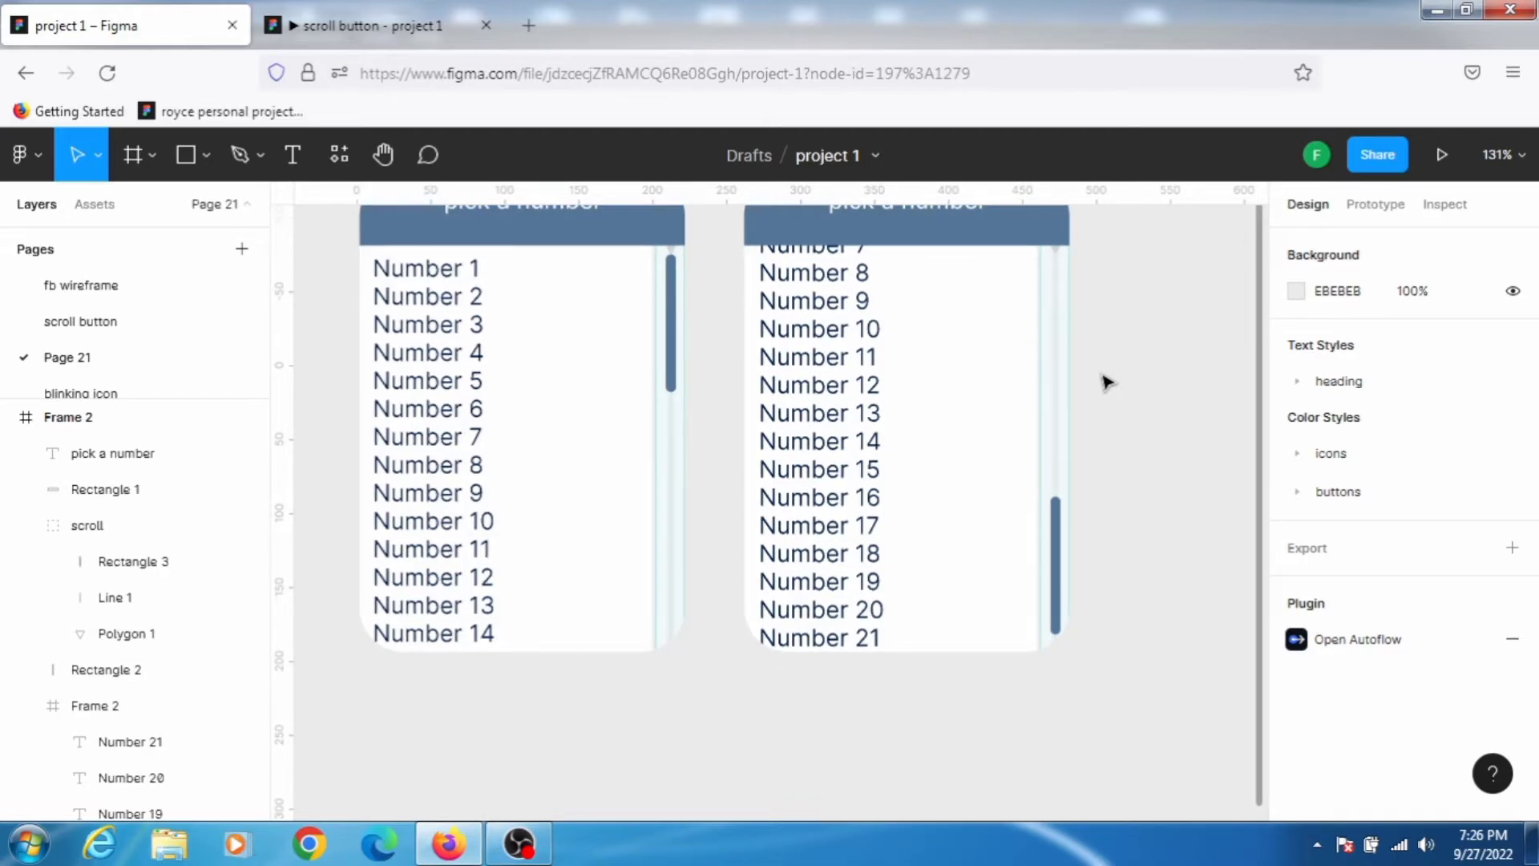
pyautogui.keyDown('ctrl'); pyautogui.scroll(-1, 1106, 382); pyautogui.keyUp('ctrl')
pyautogui.scroll(1, 1106, 382)
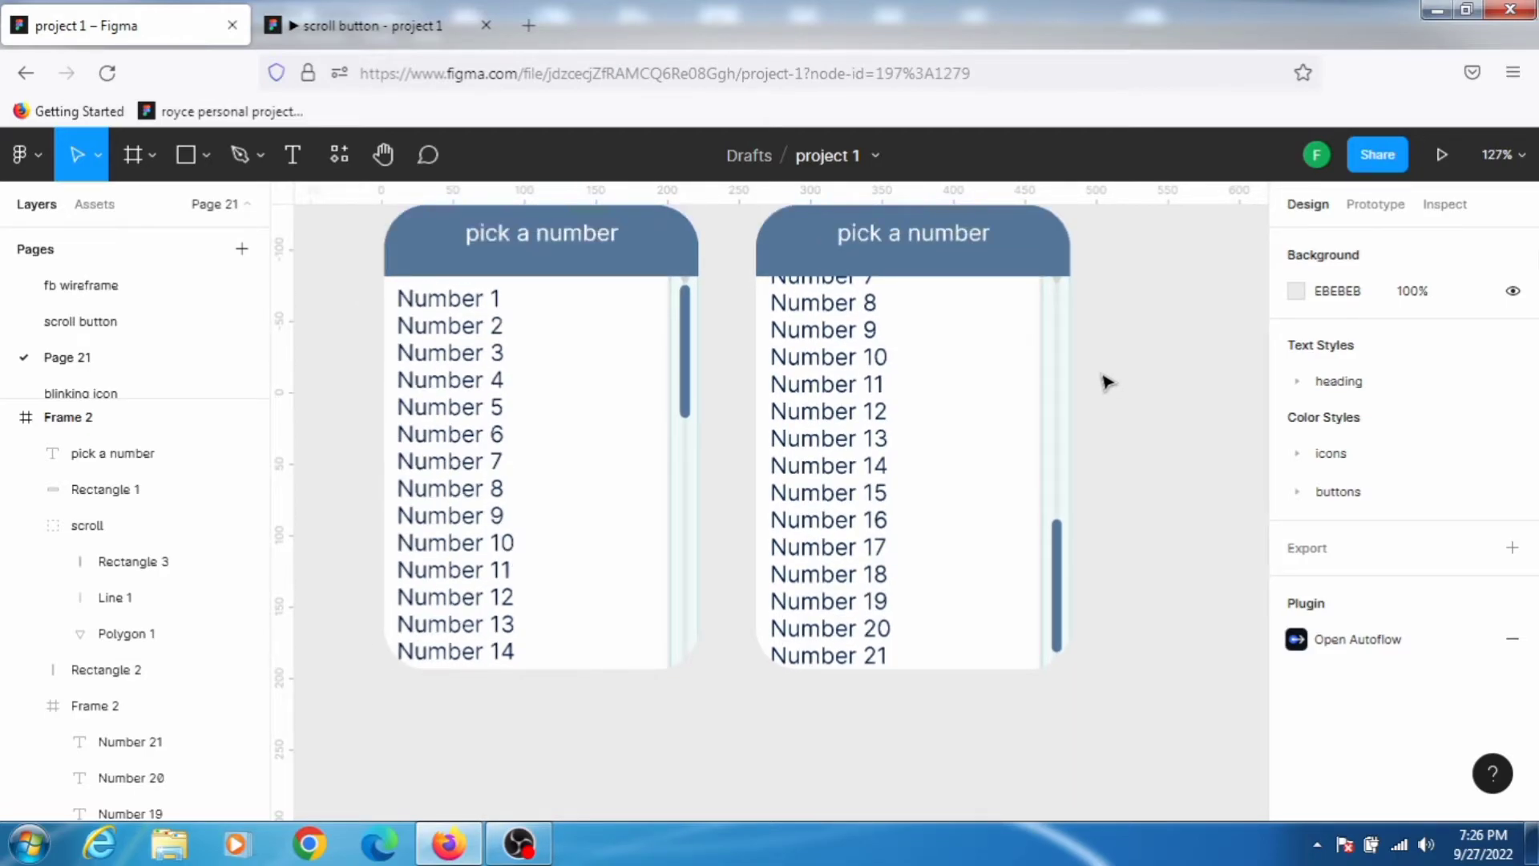
pyautogui.scroll(1, 1106, 382)
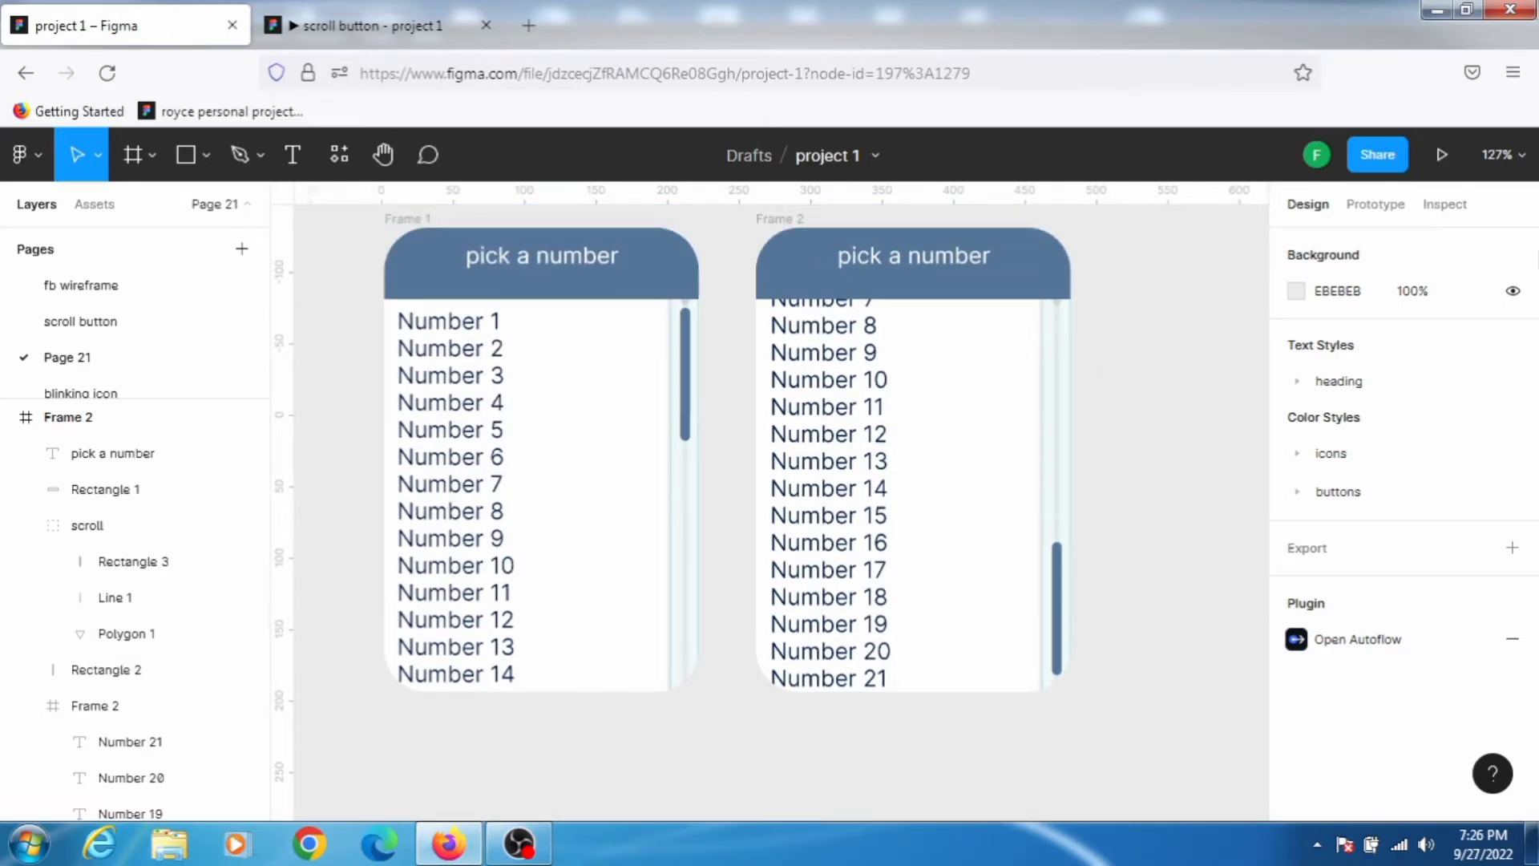
pyautogui.click(1354, 213)
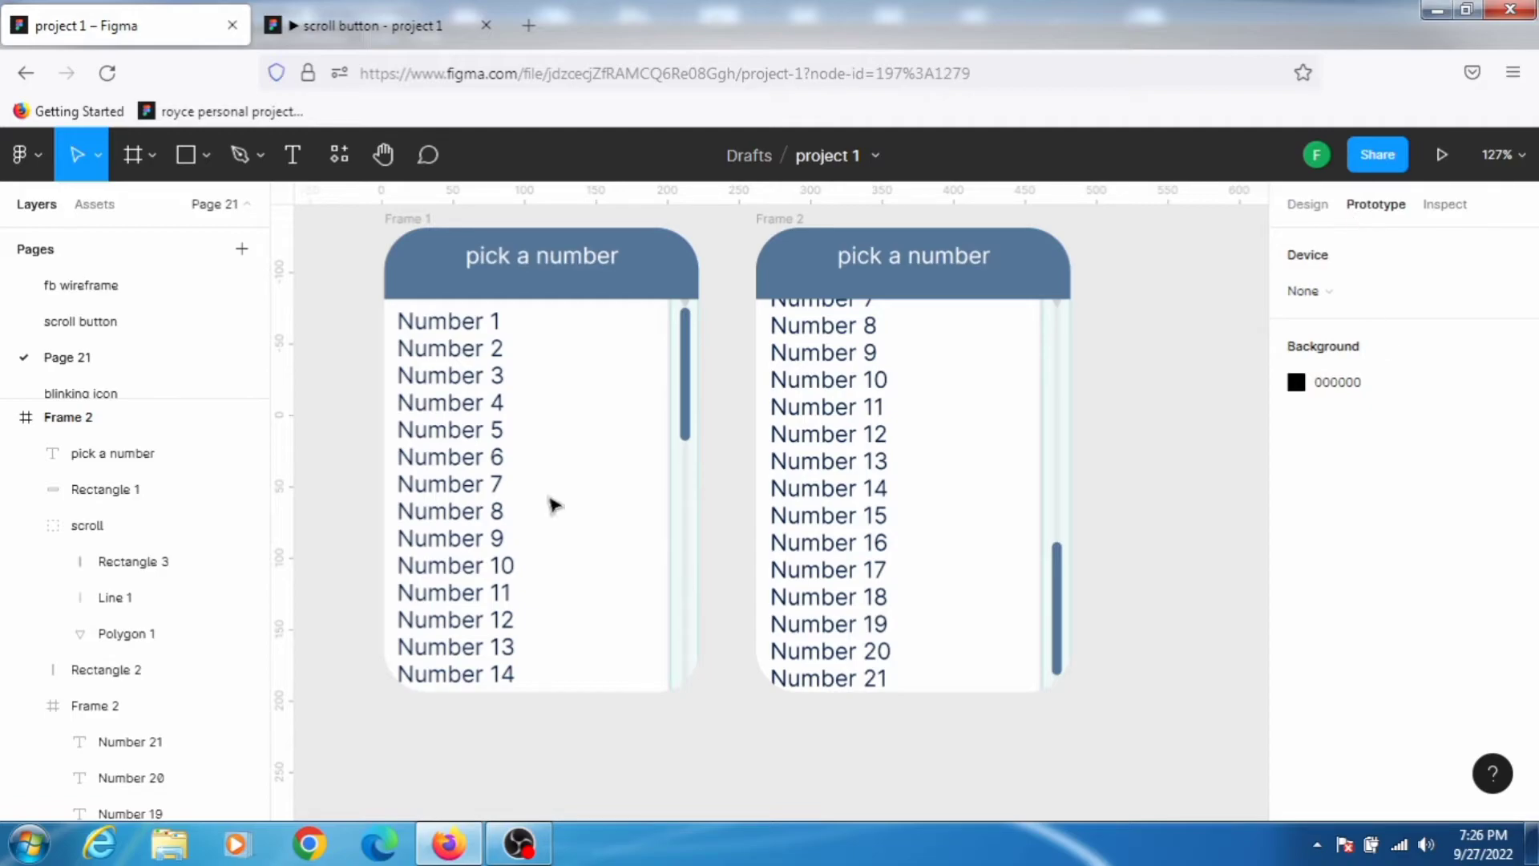
pyautogui.click(691, 382)
pyautogui.click(691, 382)
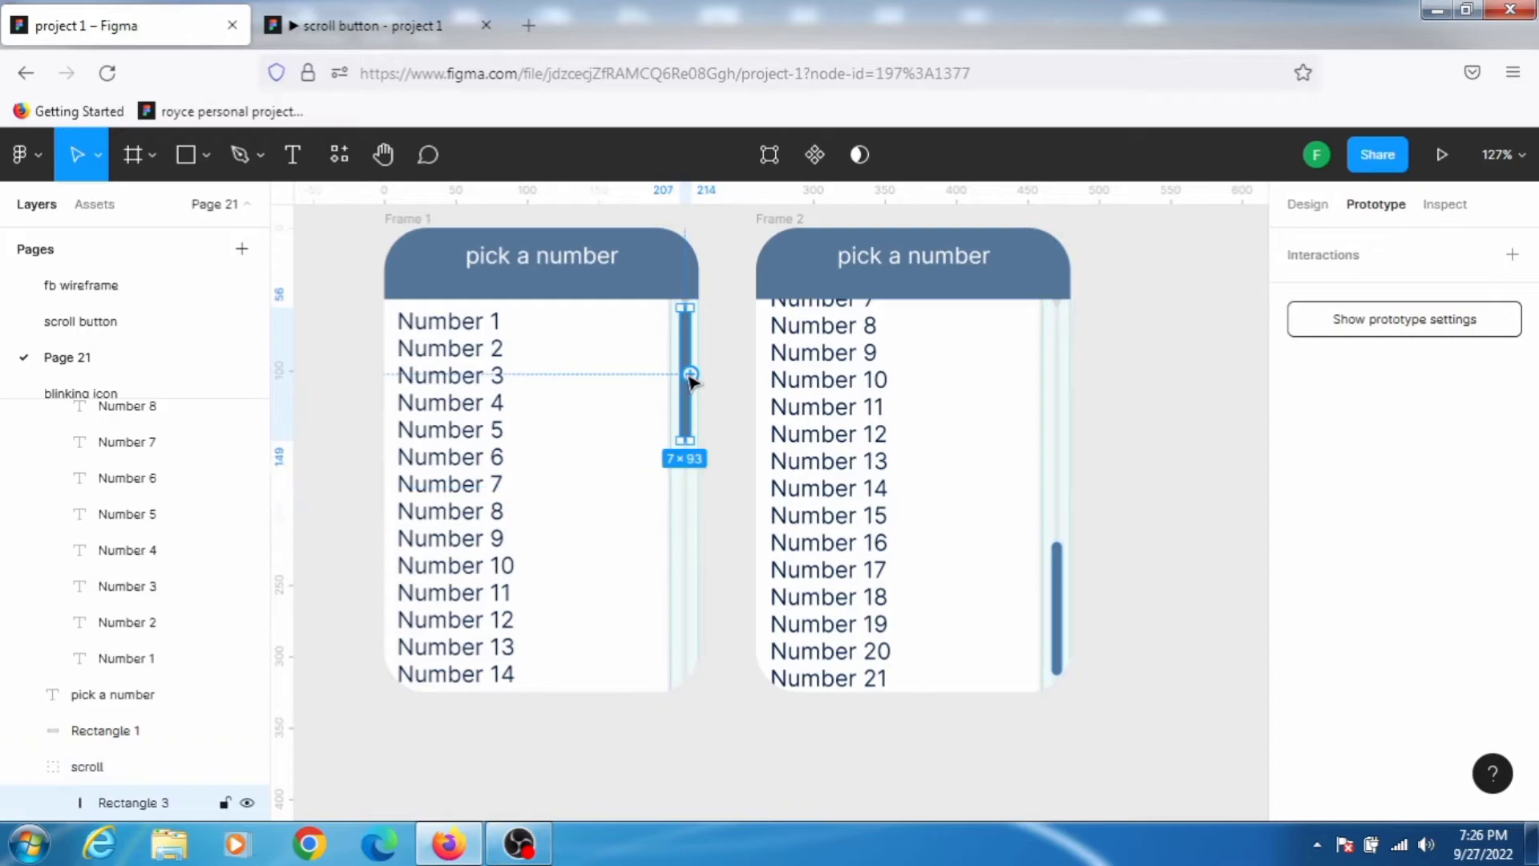
pyautogui.moveTo(691, 381); pyautogui.dragTo(916, 365)
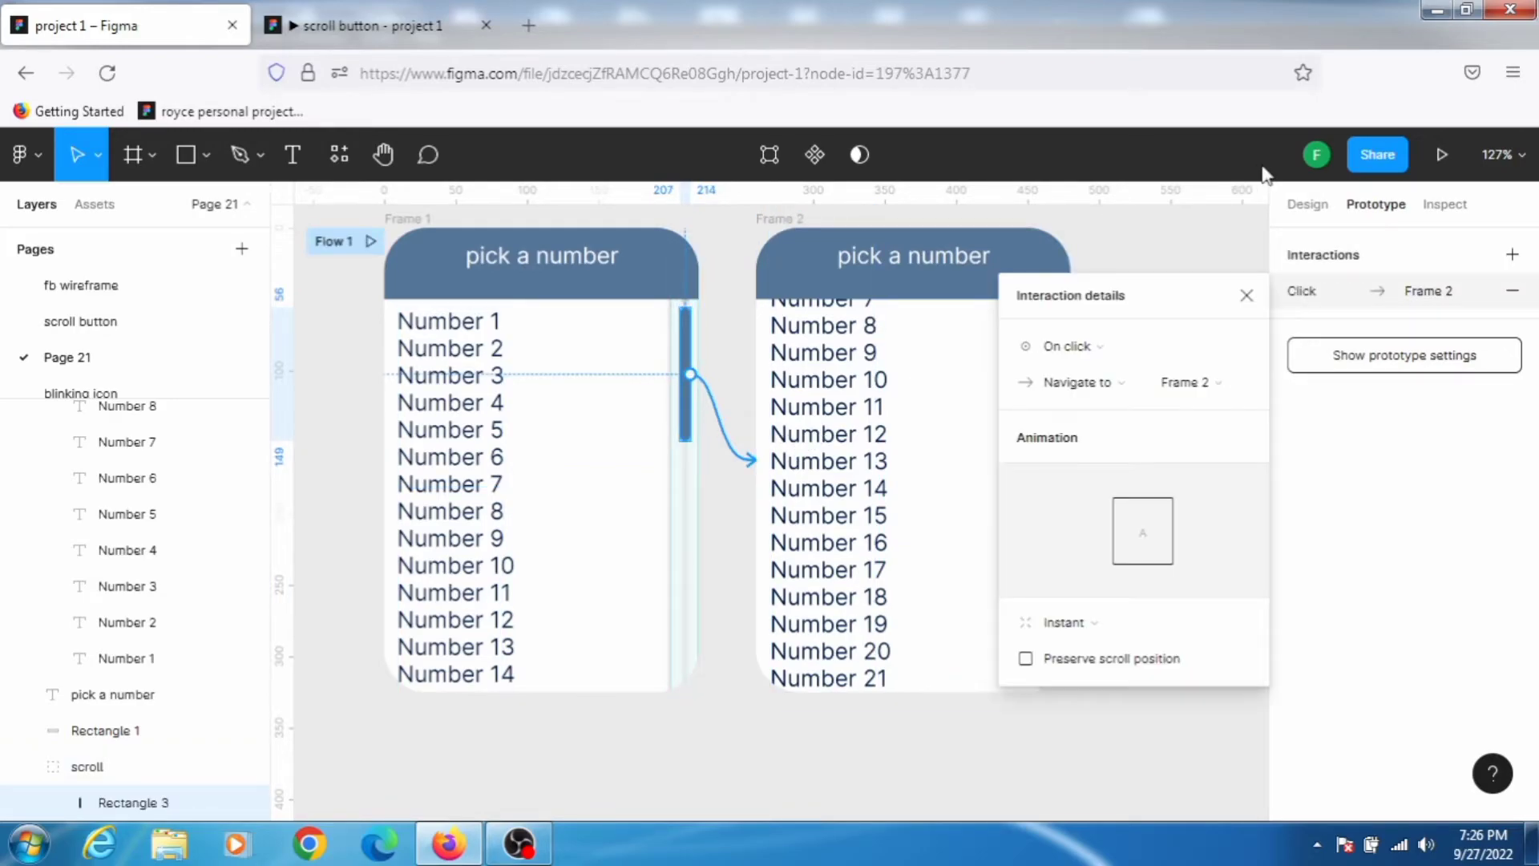
# Step: Change that connection's trigger to On drag, keeping Smart animate as the animation
pyautogui.click(1094, 350)
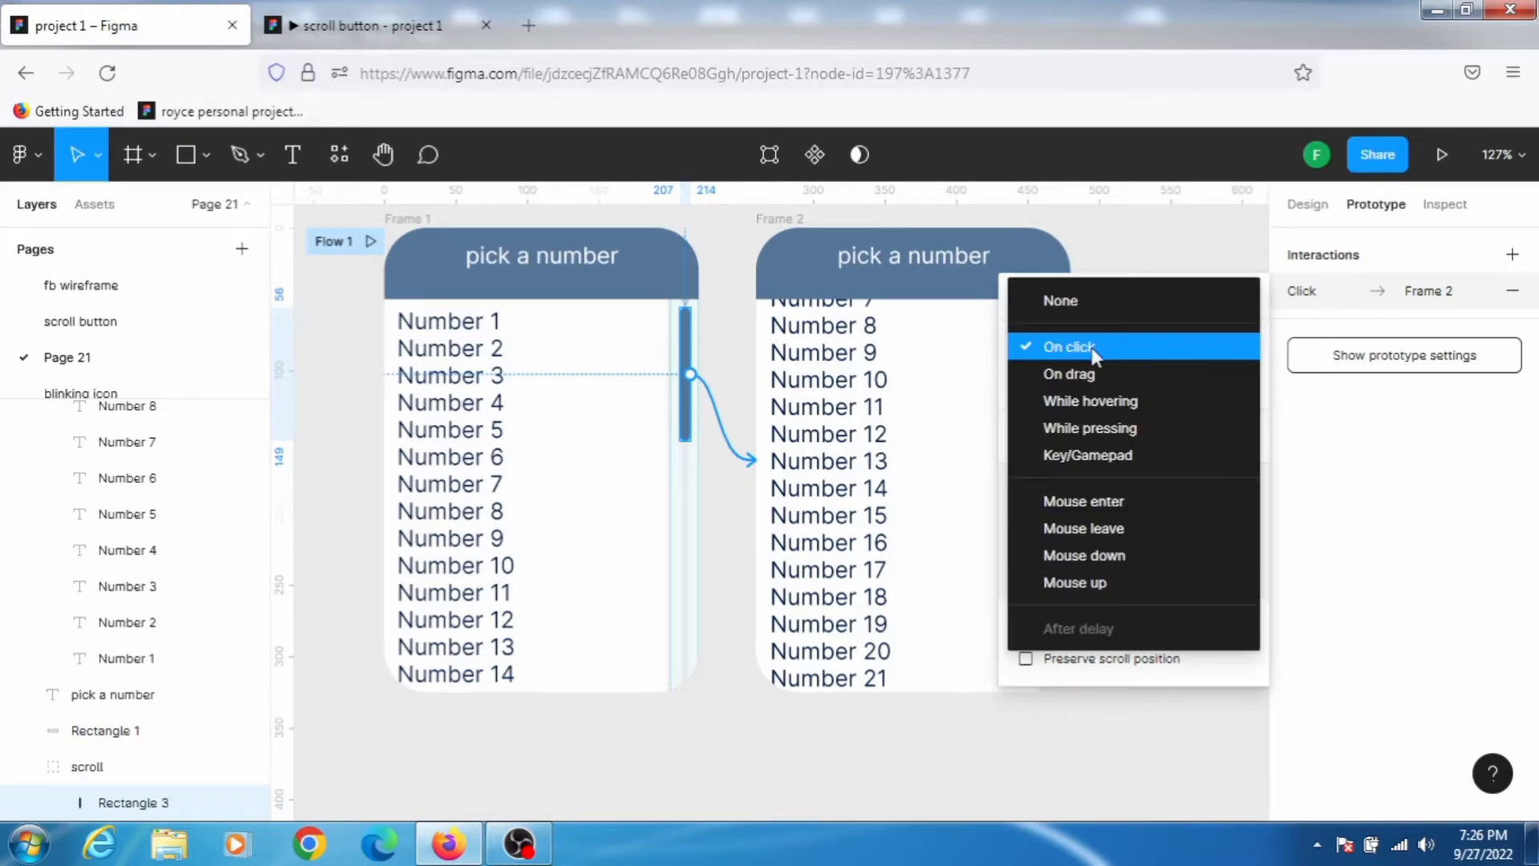
pyautogui.click(1094, 374)
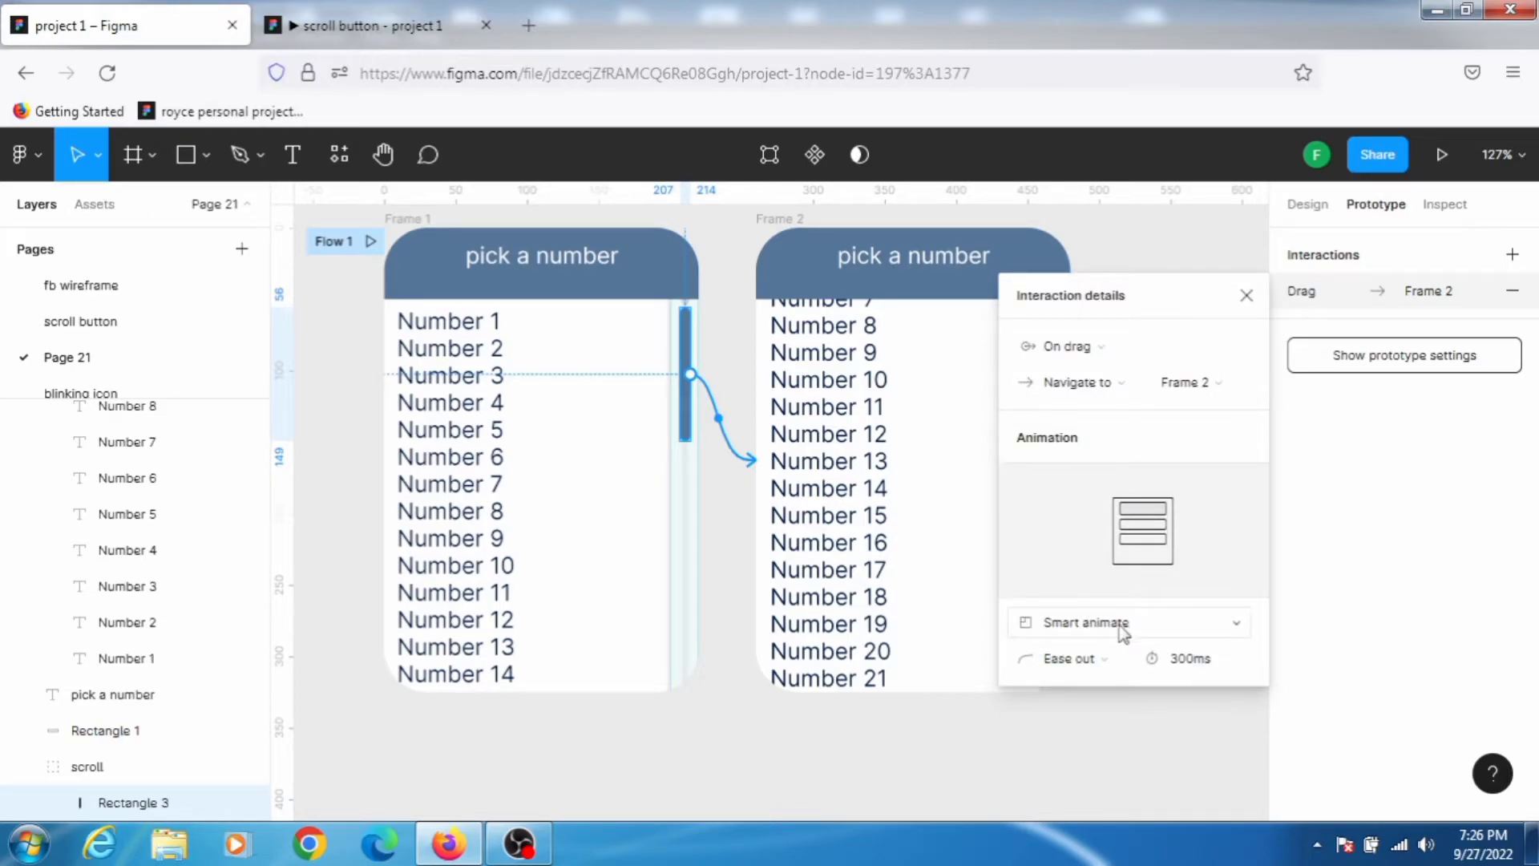
pyautogui.click(1159, 625)
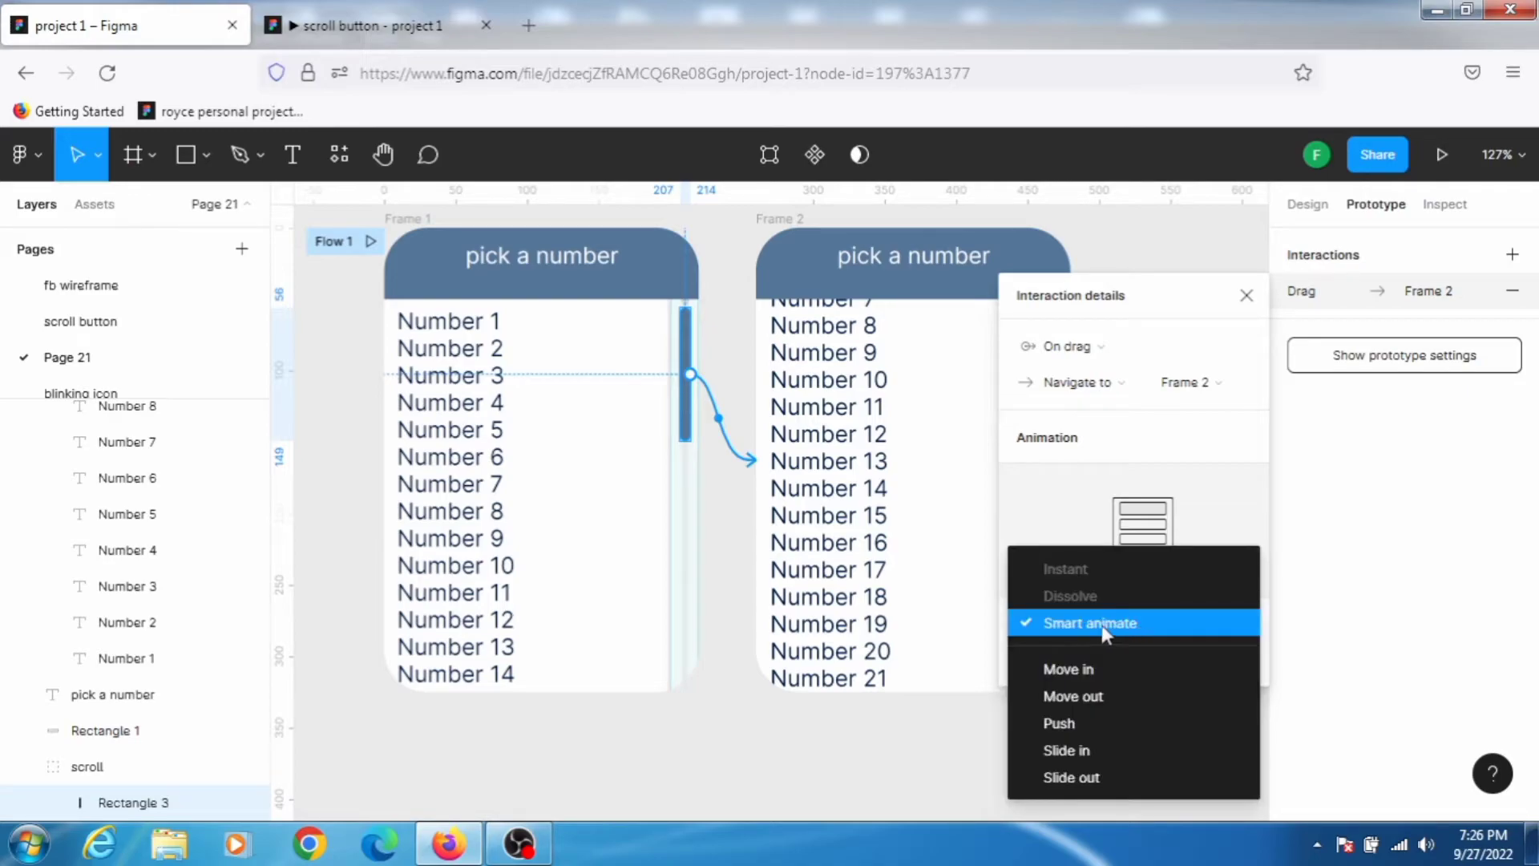
pyautogui.click(1103, 627)
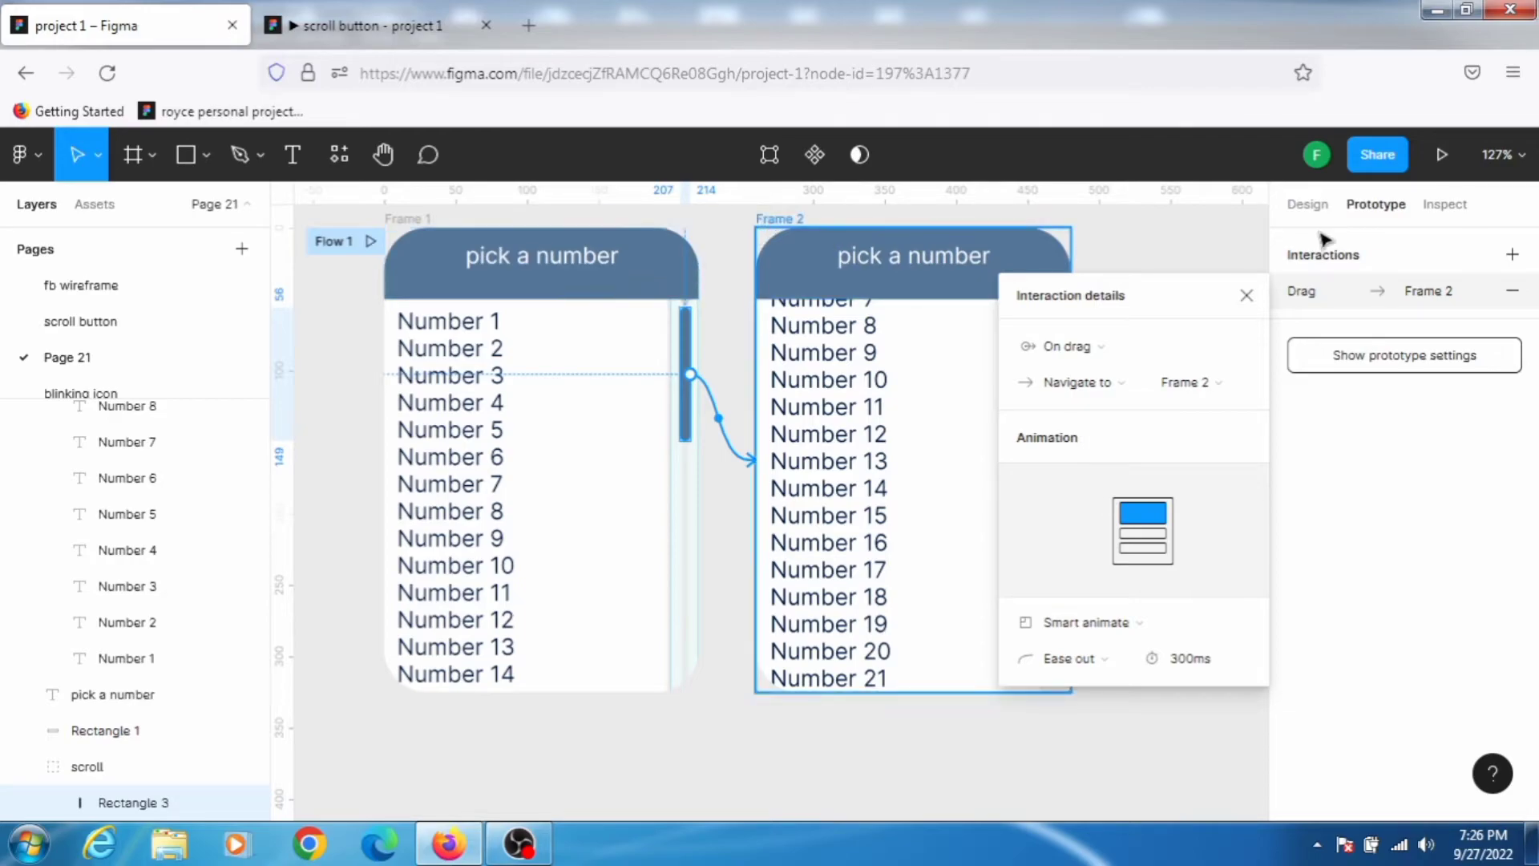
pyautogui.click(1246, 295)
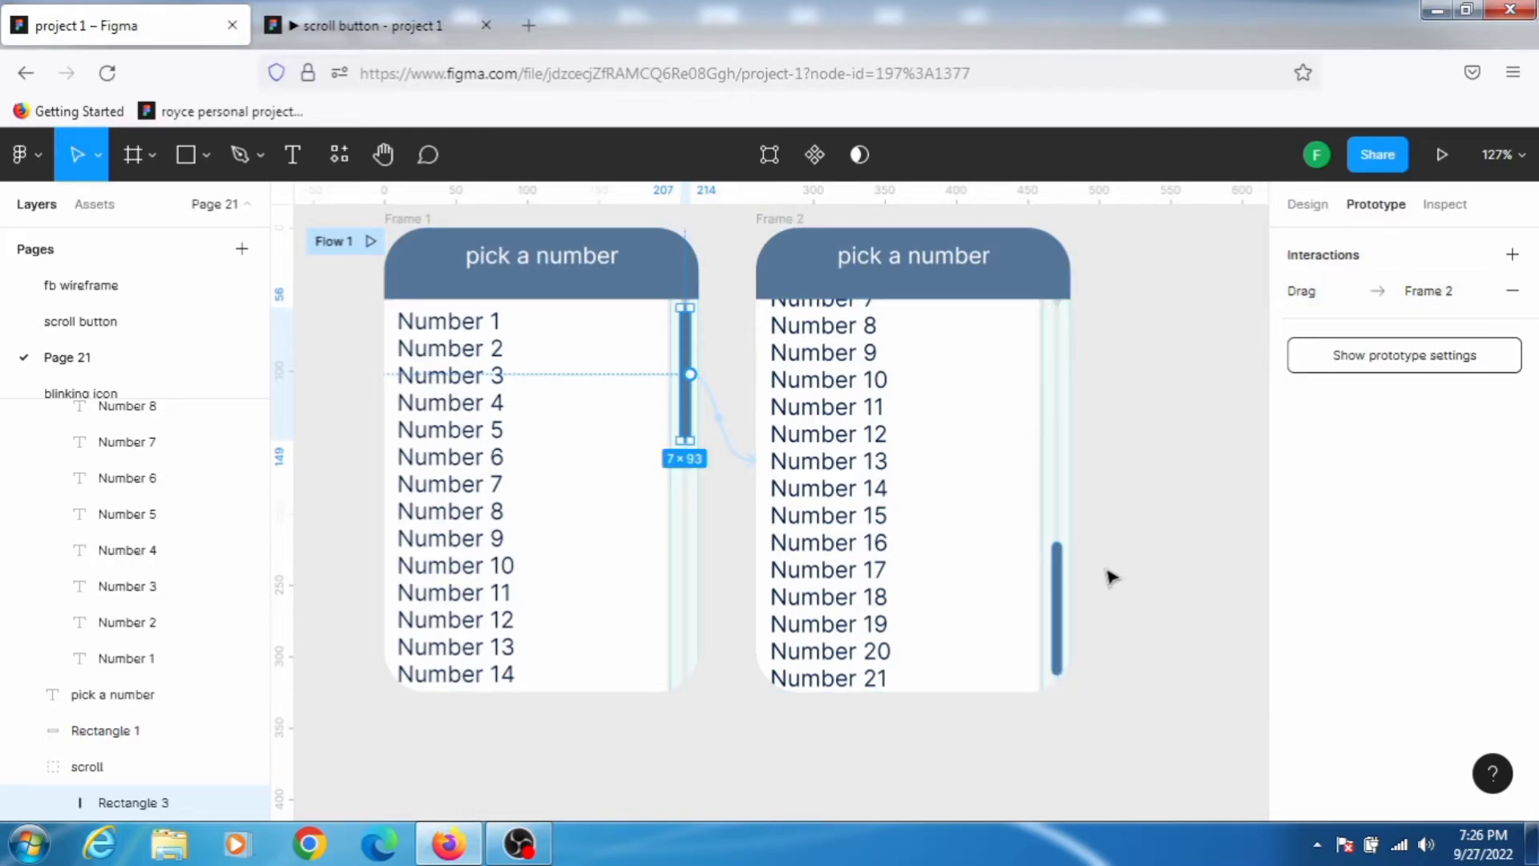
# Step: Connect Frame 2's scrollbar thumb back to Frame 1 with an On drag trigger
pyautogui.click(1058, 604)
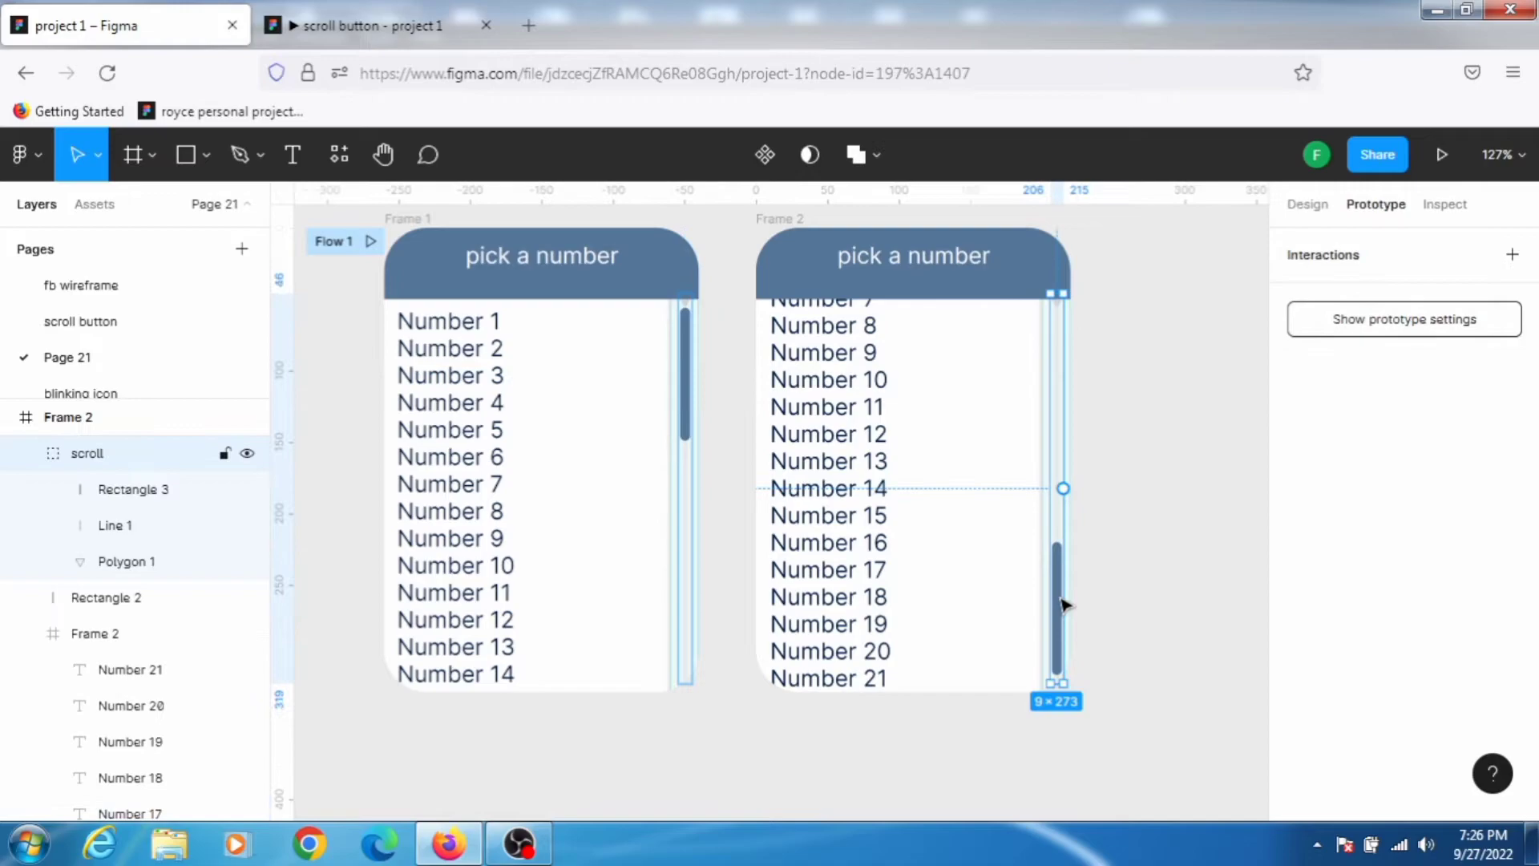
pyautogui.moveTo(1061, 607); pyautogui.dragTo(688, 473)
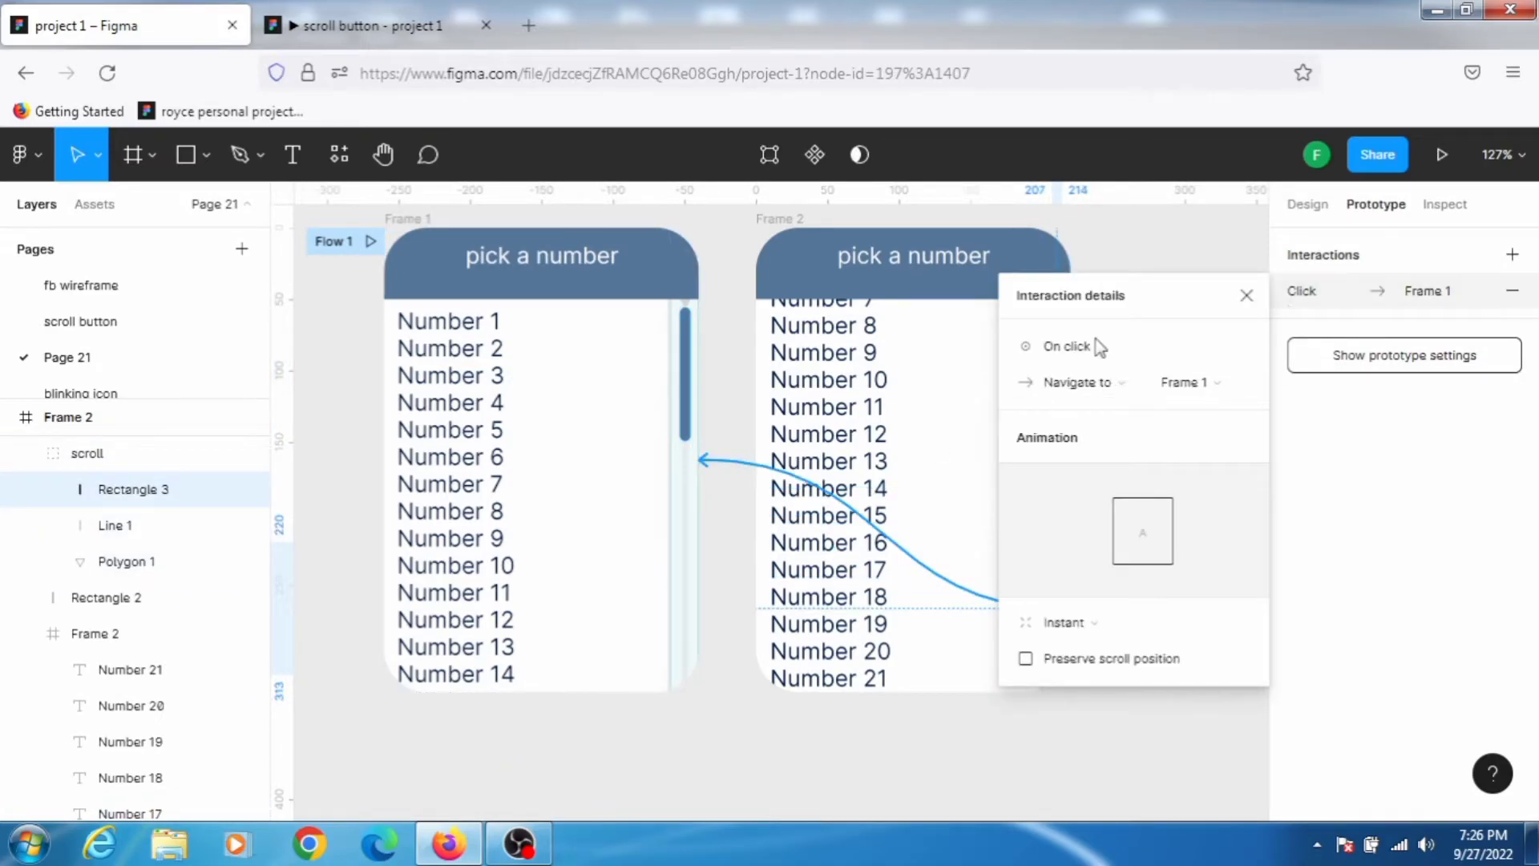
pyautogui.click(1094, 350)
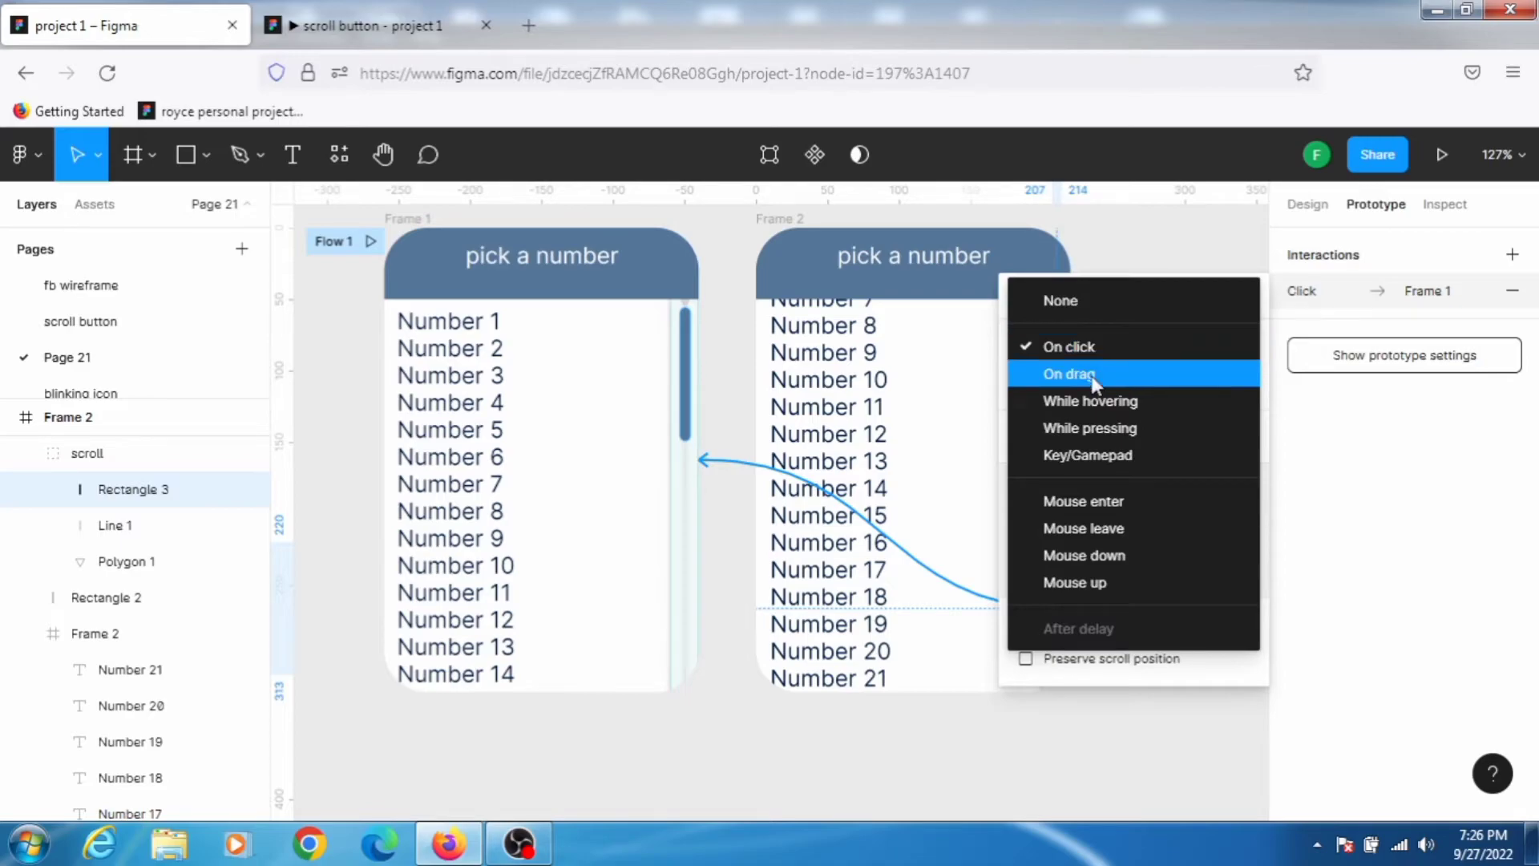
pyautogui.click(1094, 375)
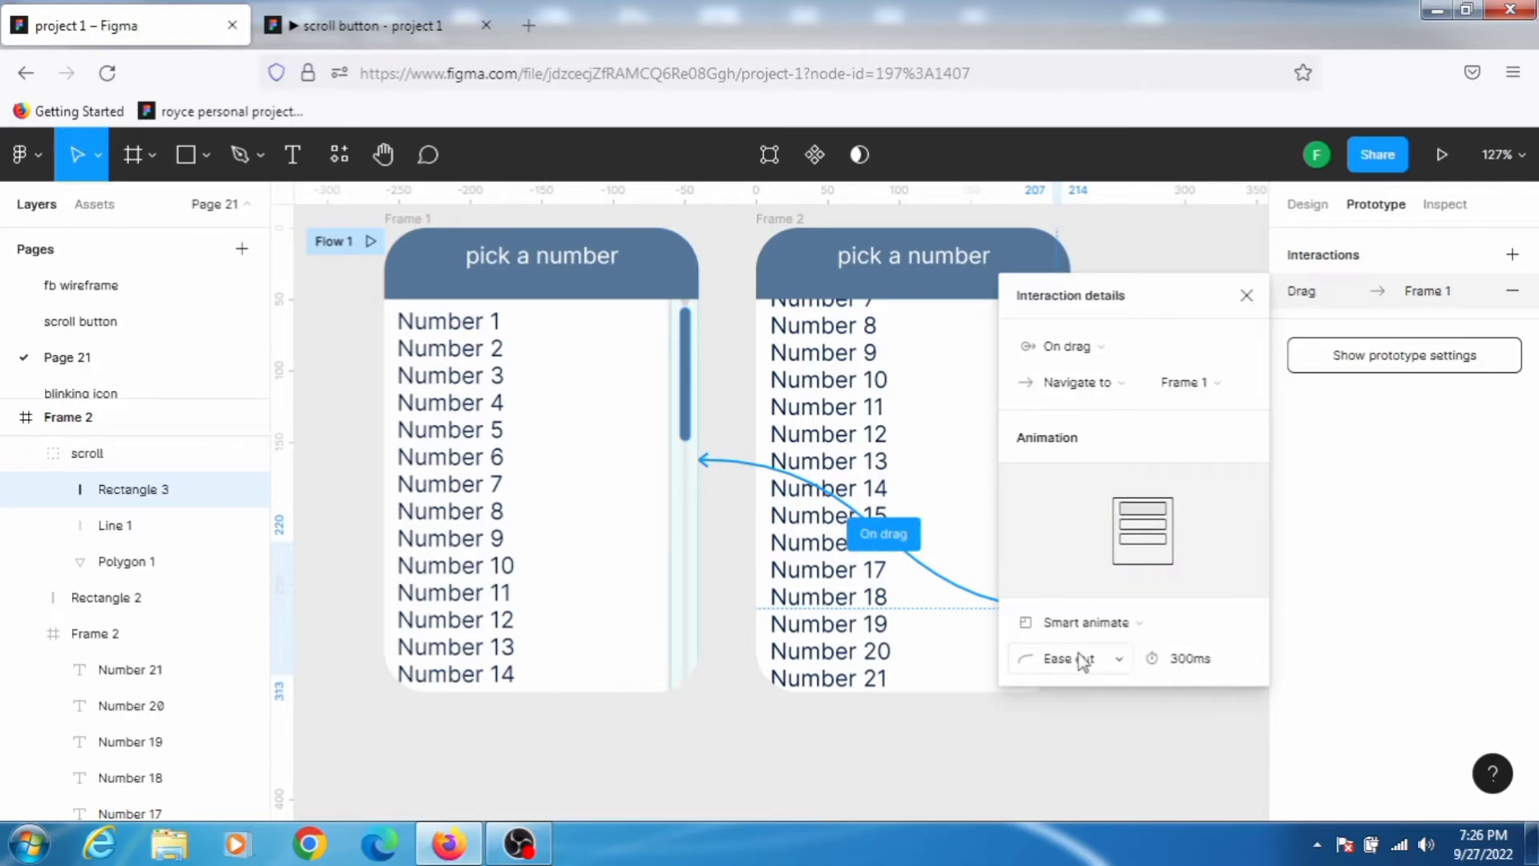
pyautogui.click(1164, 244)
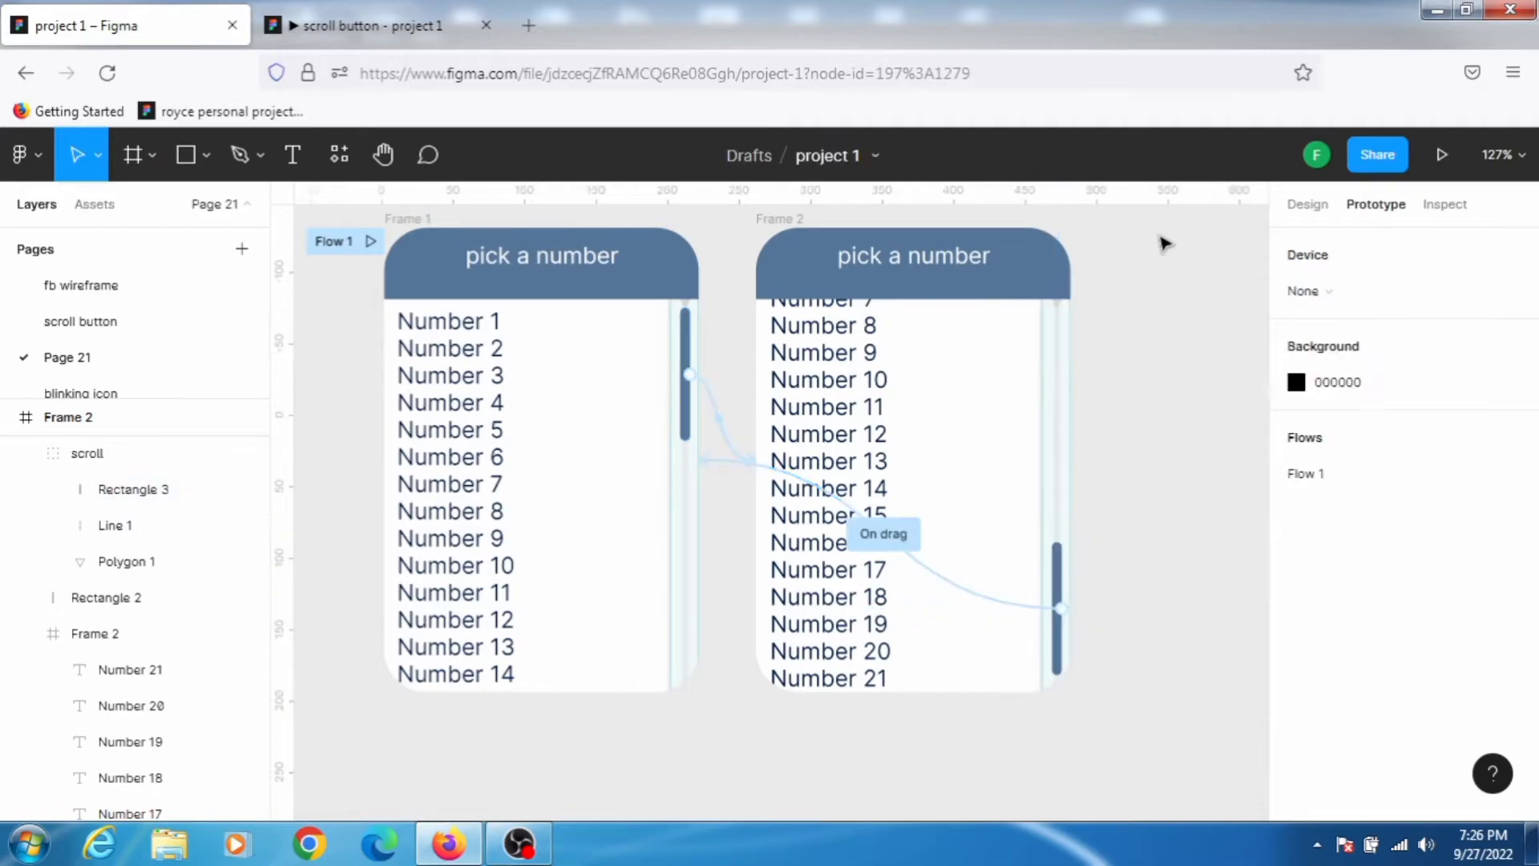
# Step: Present the prototype and drag the scrollbar thumb down and up to test the frame switching
pyautogui.click(1434, 155)
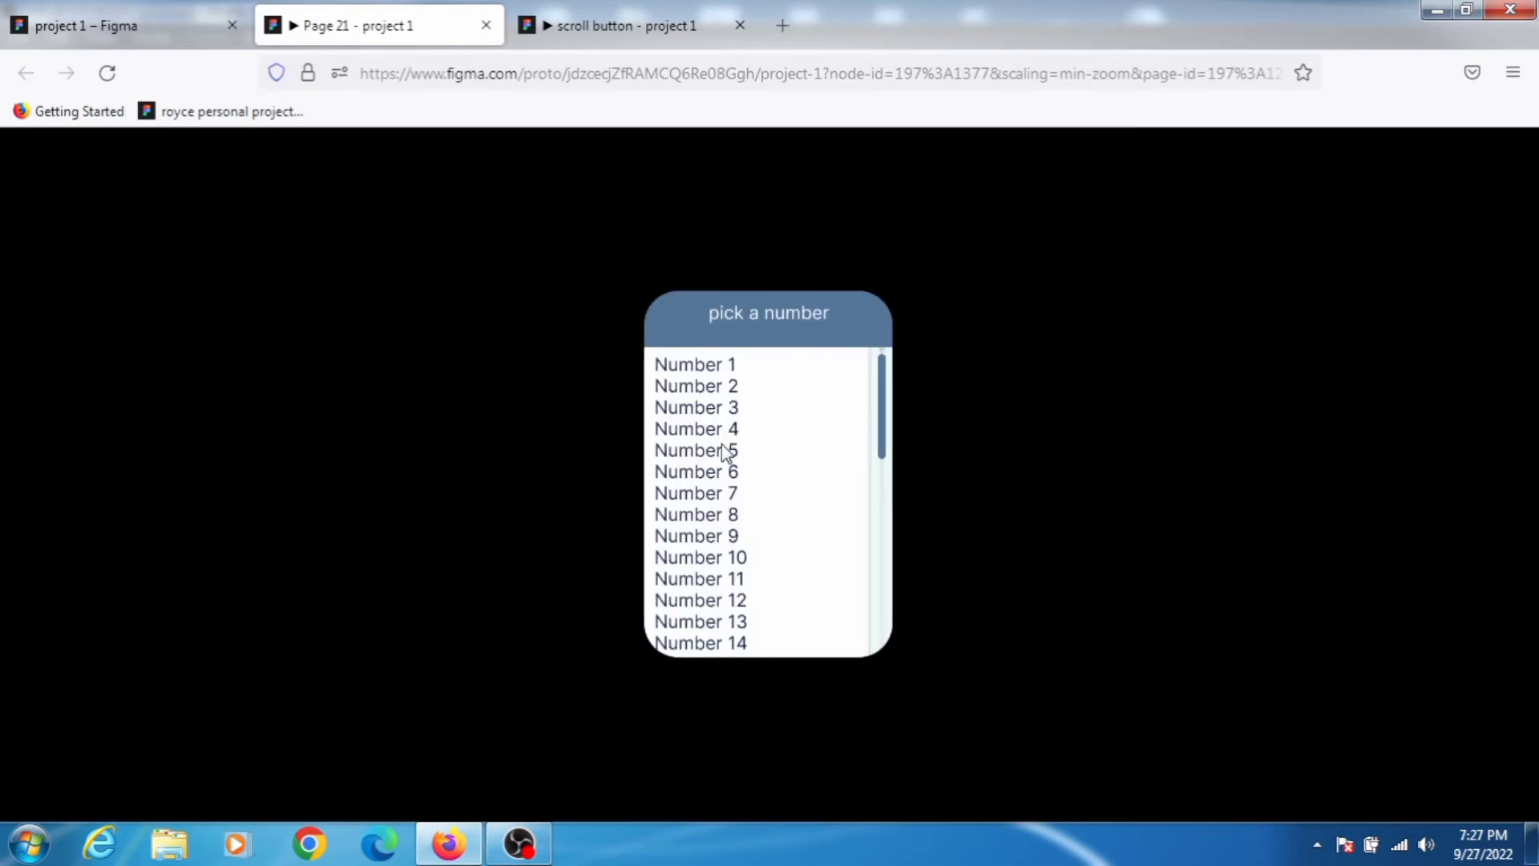
pyautogui.moveTo(882, 409); pyautogui.dragTo(873, 353)
pyautogui.moveTo(886, 457); pyautogui.dragTo(1044, 632)
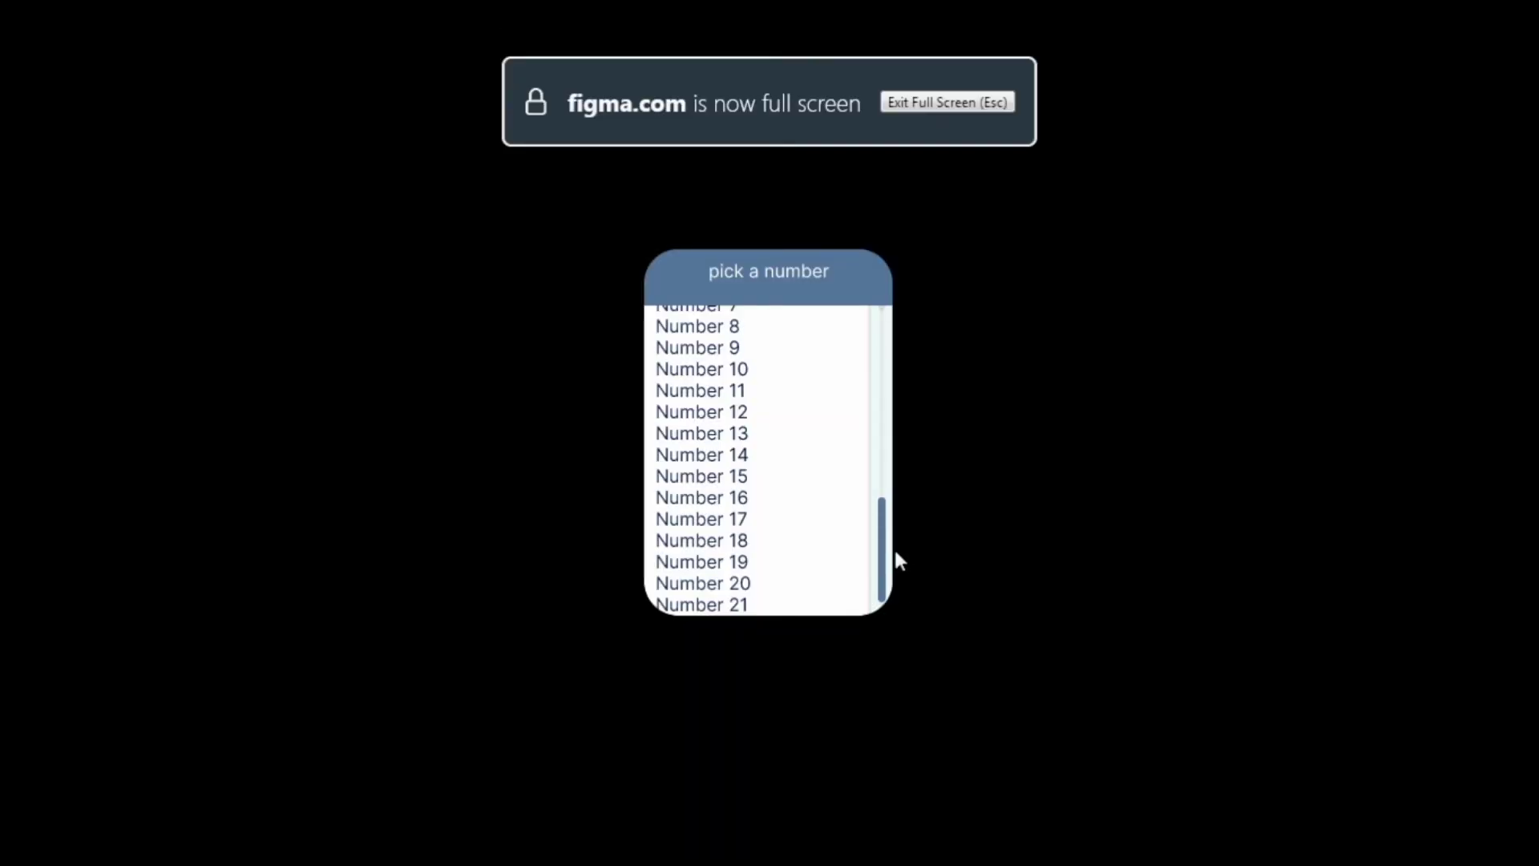
pyautogui.moveTo(887, 553)
pyautogui.mouseDown()
pyautogui.moveTo(887, 321)
pyautogui.moveTo(870, 567)
pyautogui.mouseUp()
pyautogui.moveTo(862, 499); pyautogui.dragTo(876, 311)
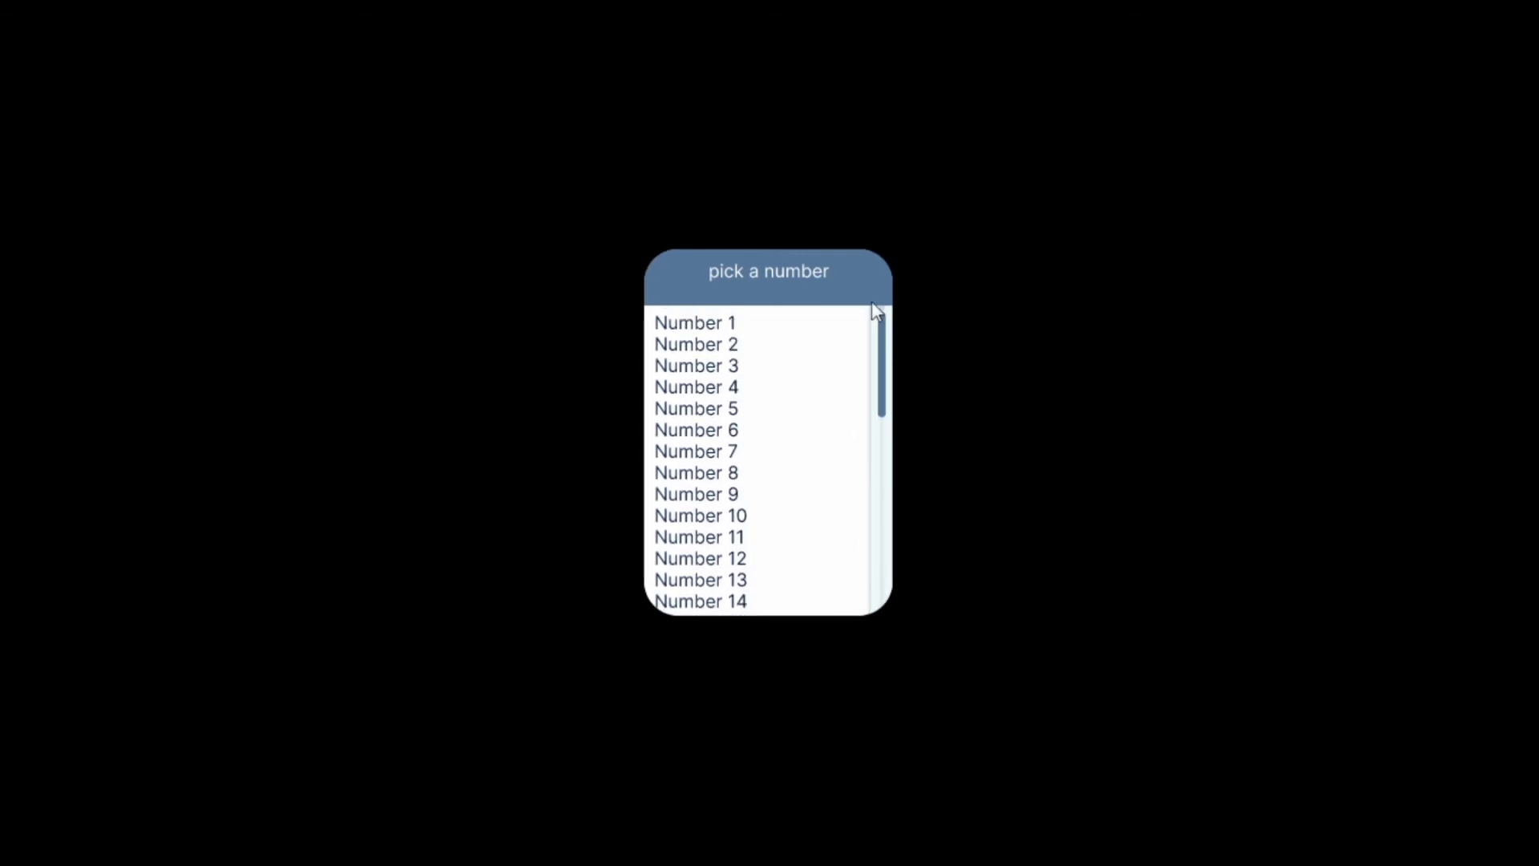
pyautogui.press('Escape')
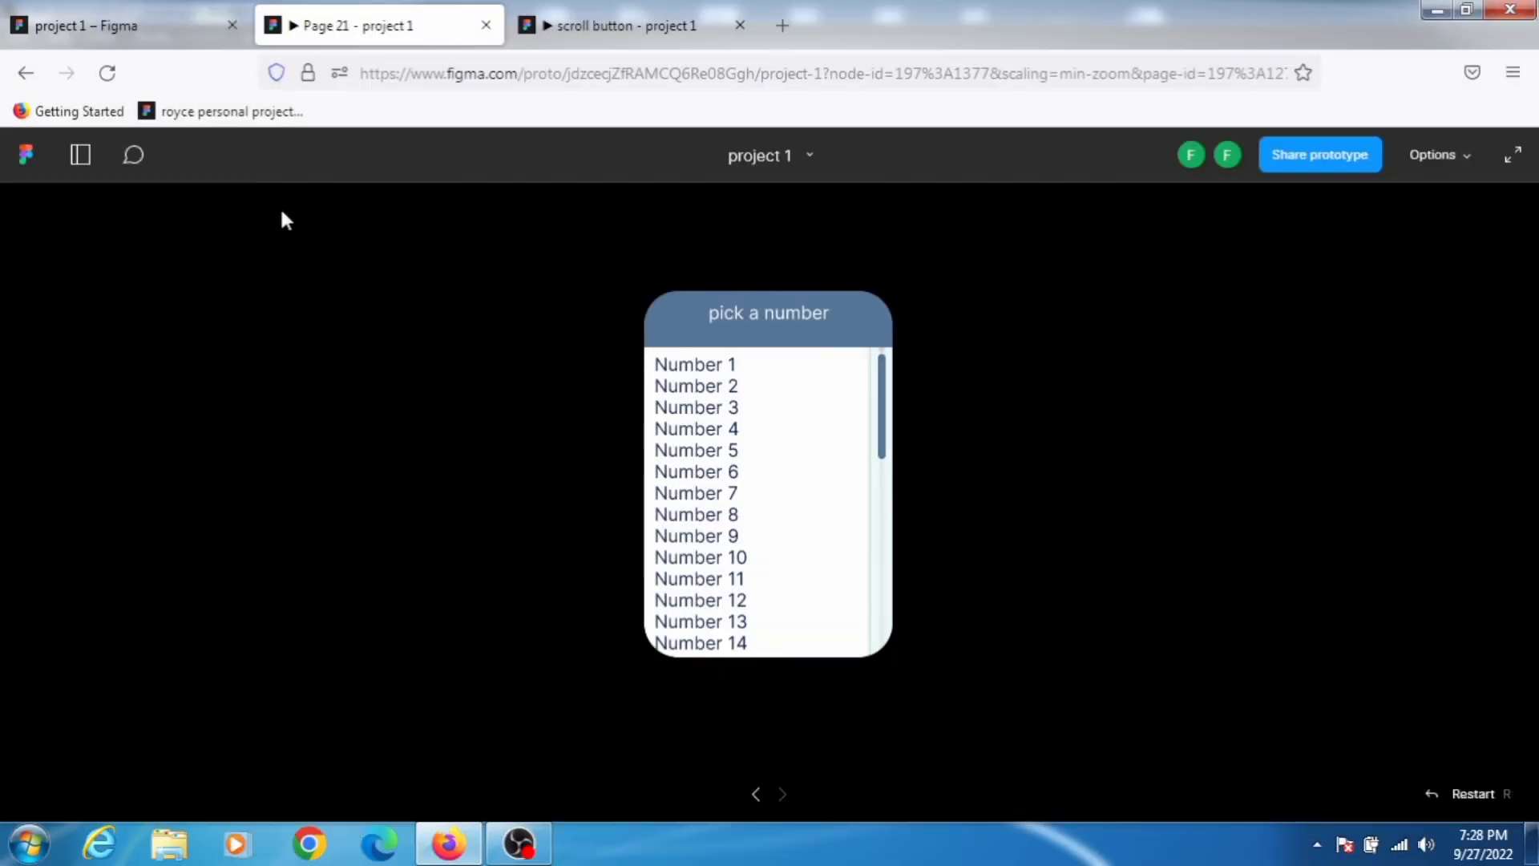
# Step: Test dragging the scrollbar thumb in the scroll button prototype tab and again in the Page 21 prototype
pyautogui.click(146, 30)
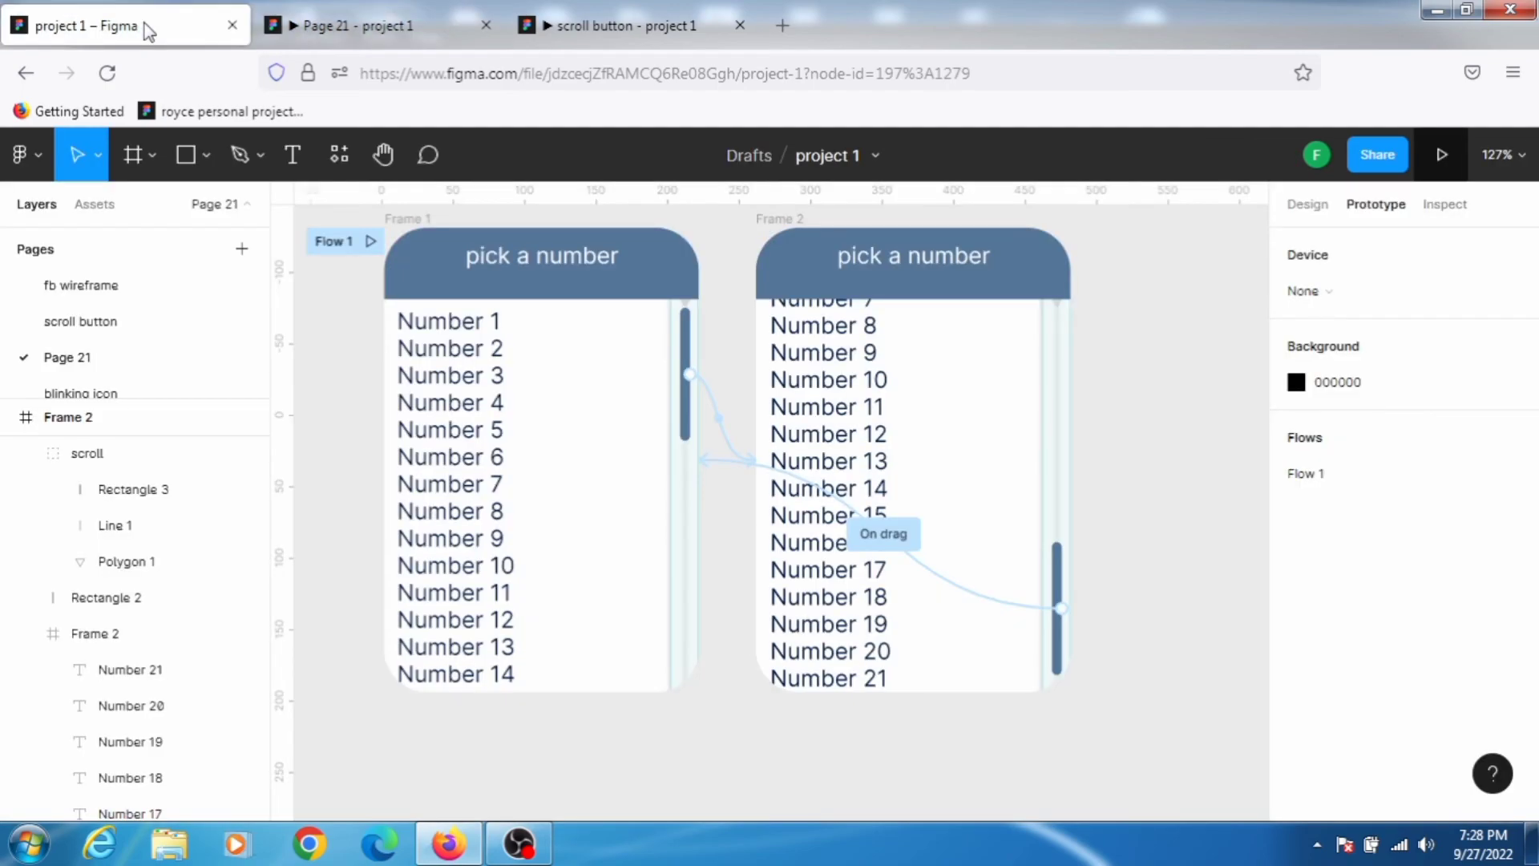
pyautogui.click(625, 16)
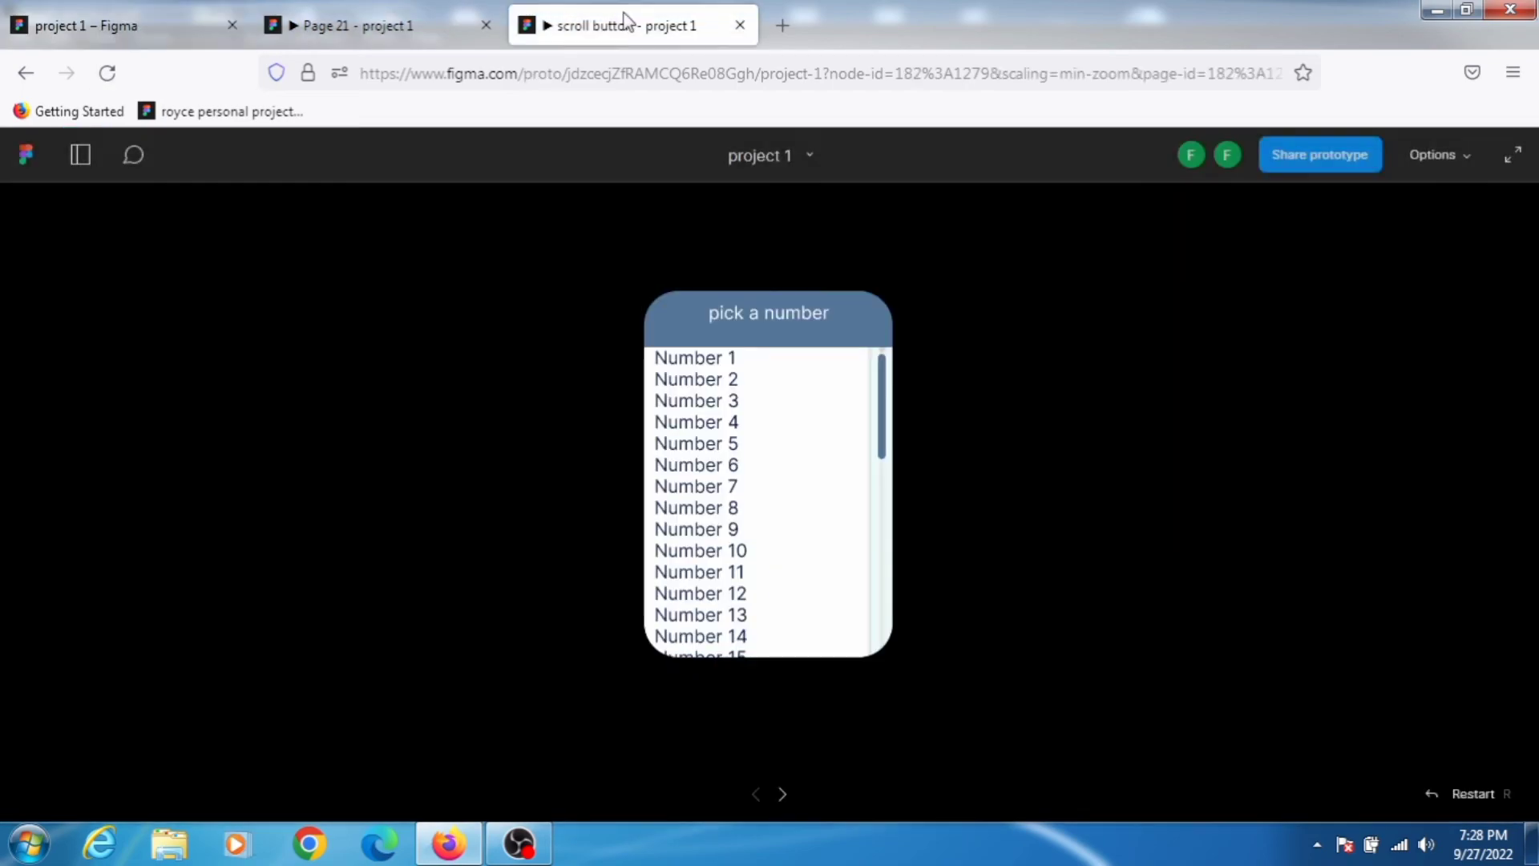
pyautogui.moveTo(880, 406); pyautogui.dragTo(876, 506)
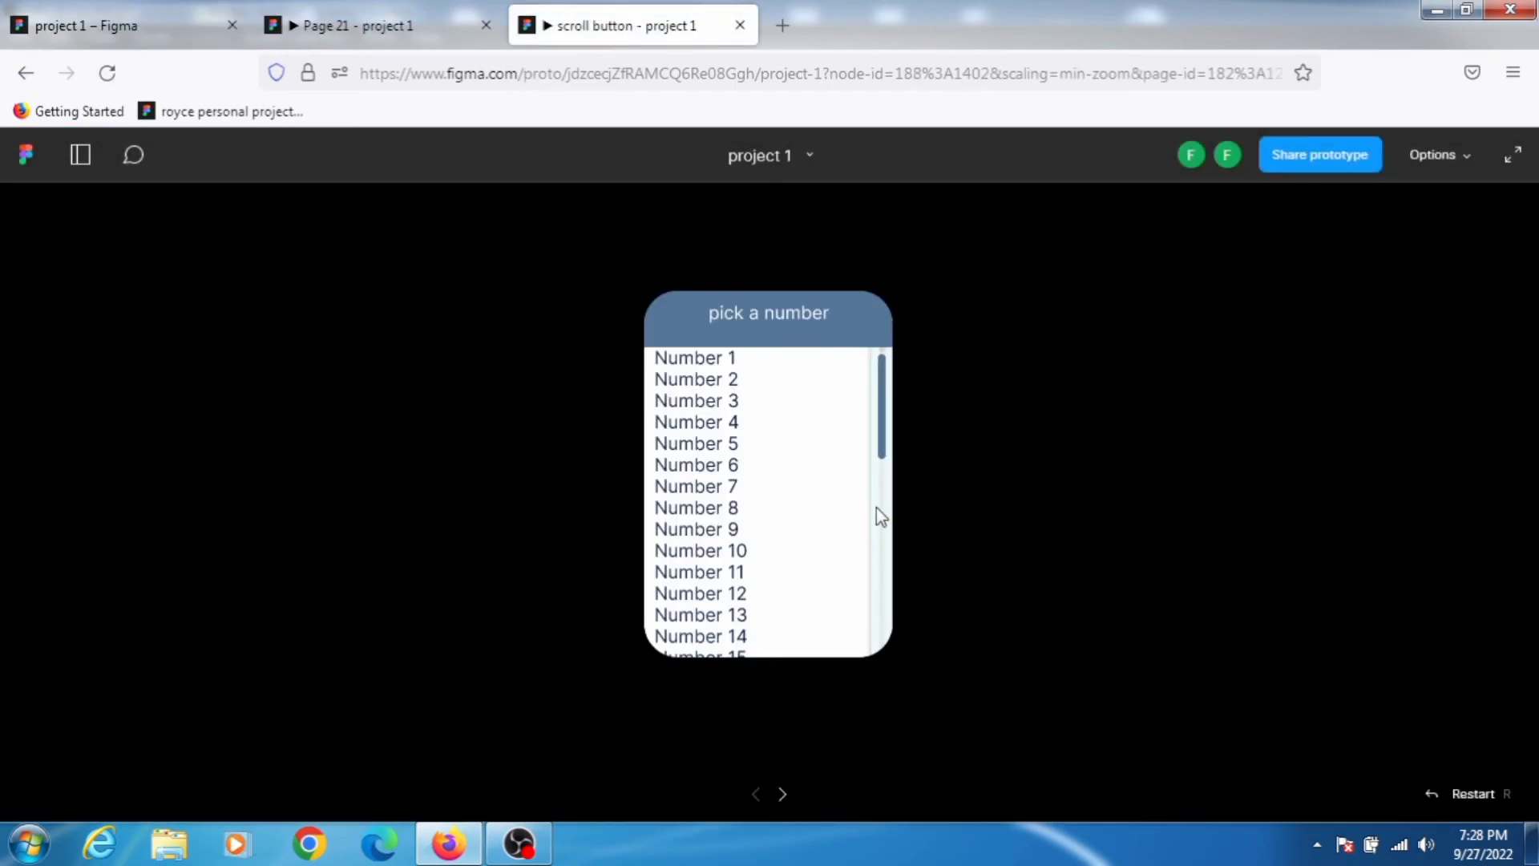
pyautogui.click(369, 24)
pyautogui.moveTo(883, 406); pyautogui.dragTo(890, 505)
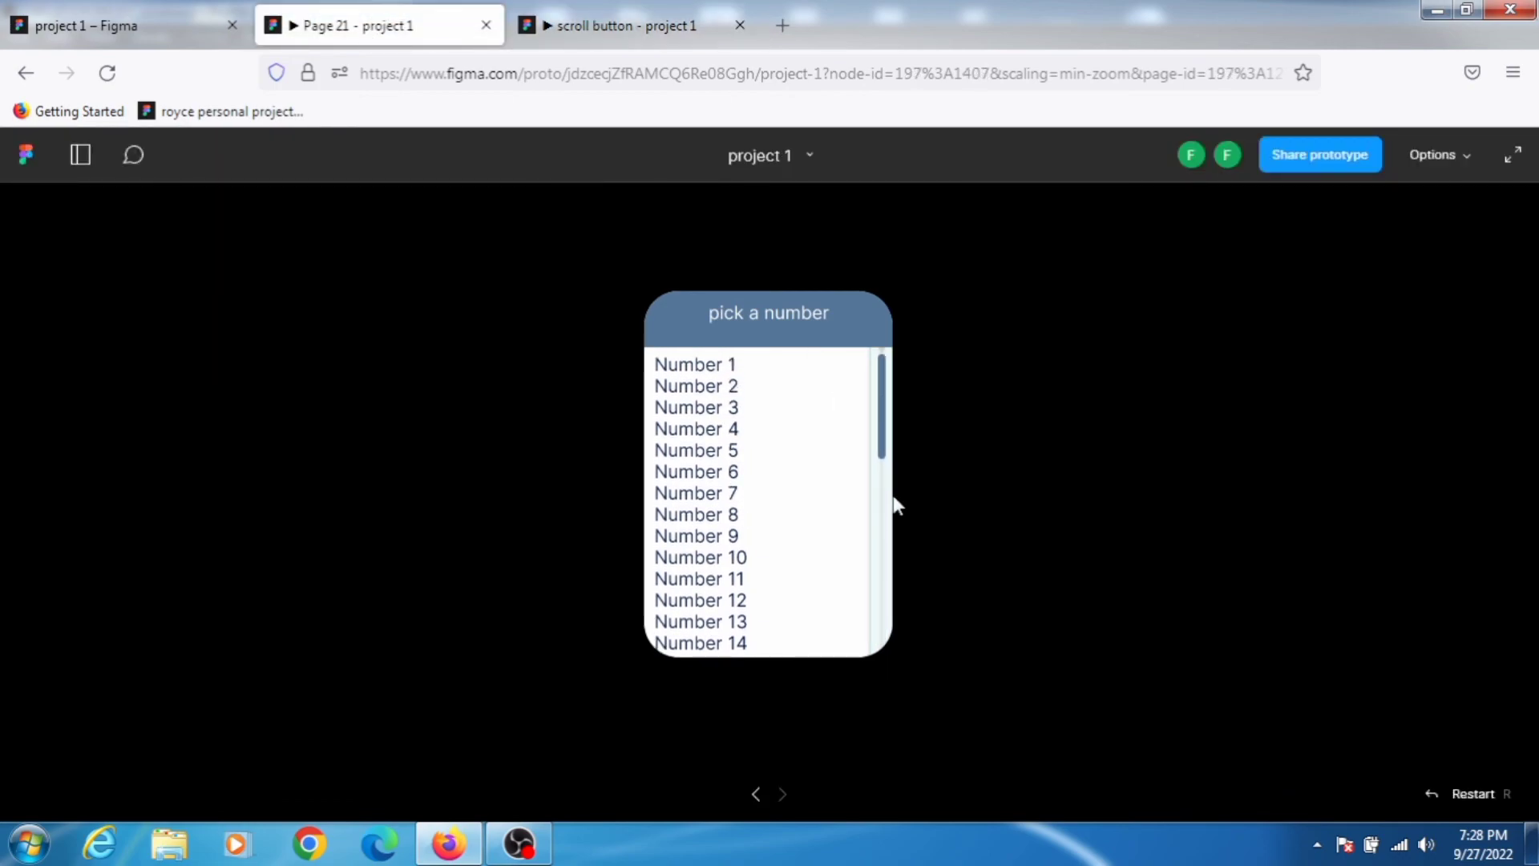
# Step: Return to the editor and review the Frame 2 thumb's On drag interaction details
pyautogui.click(141, 26)
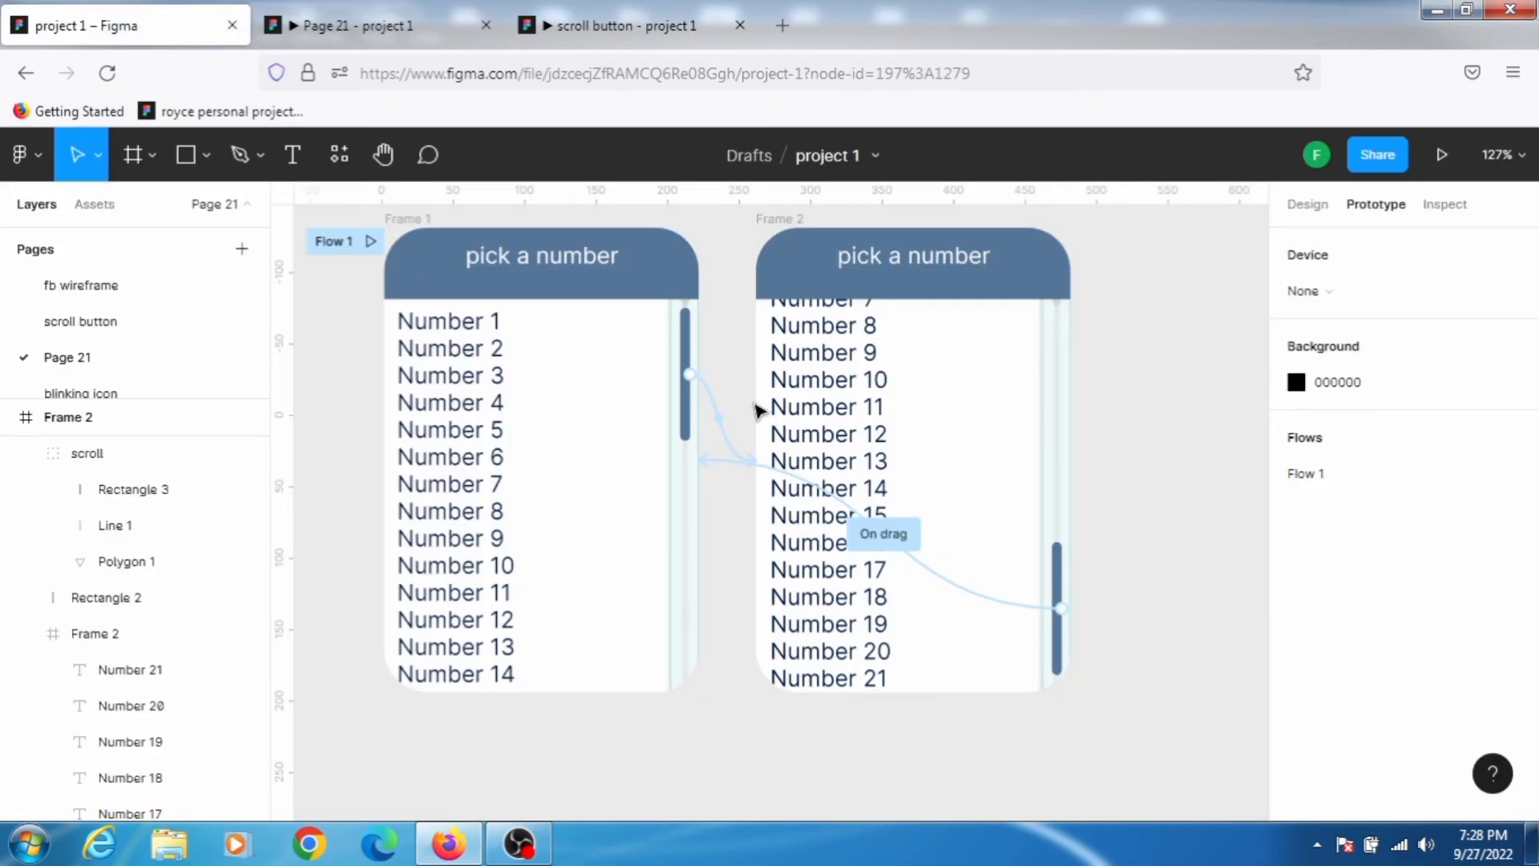
pyautogui.click(979, 601)
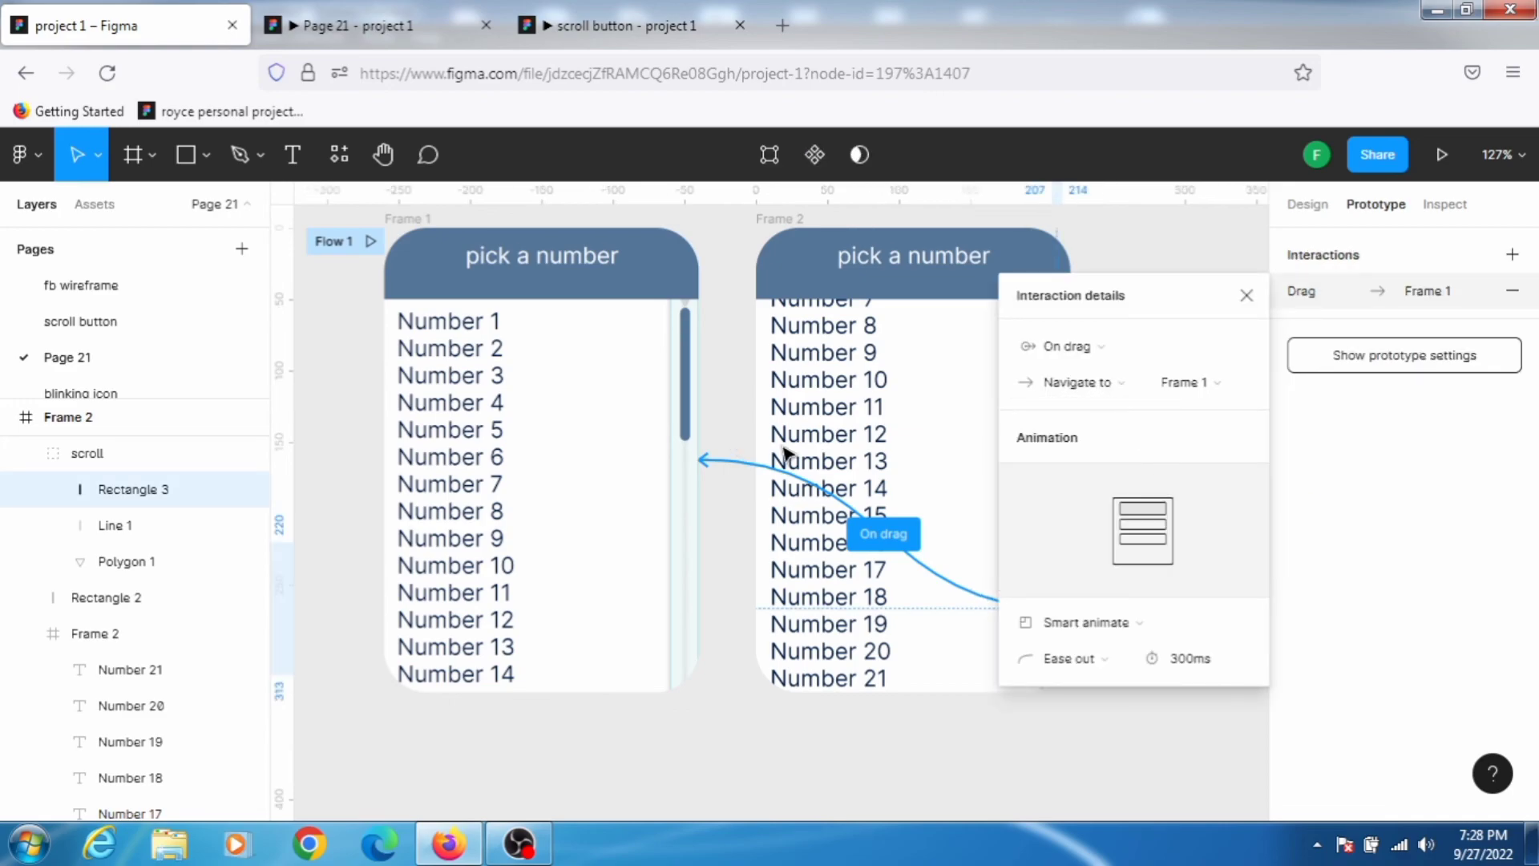
pyautogui.click(1139, 230)
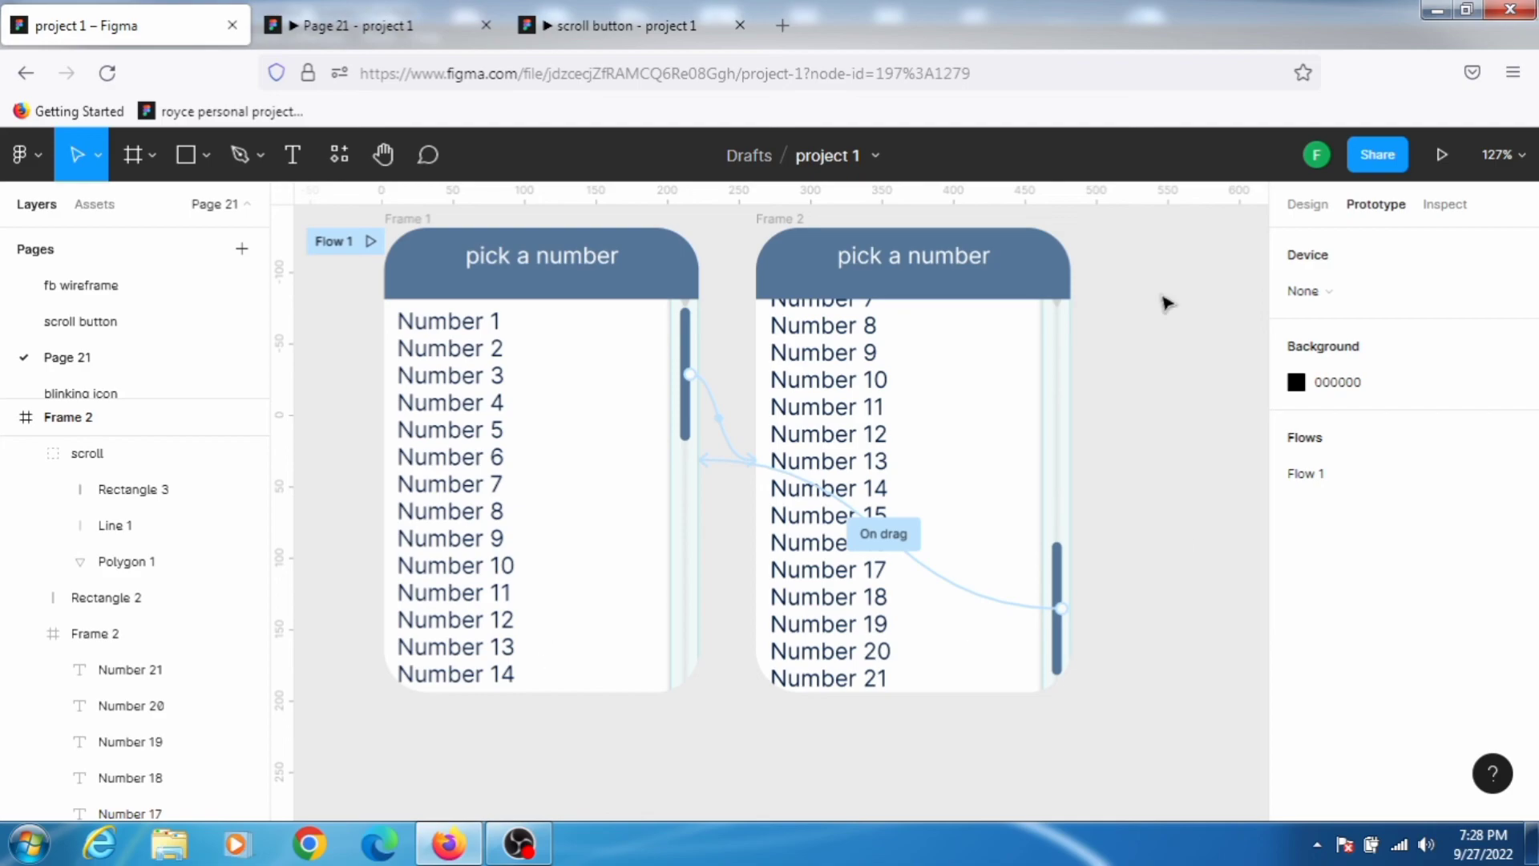